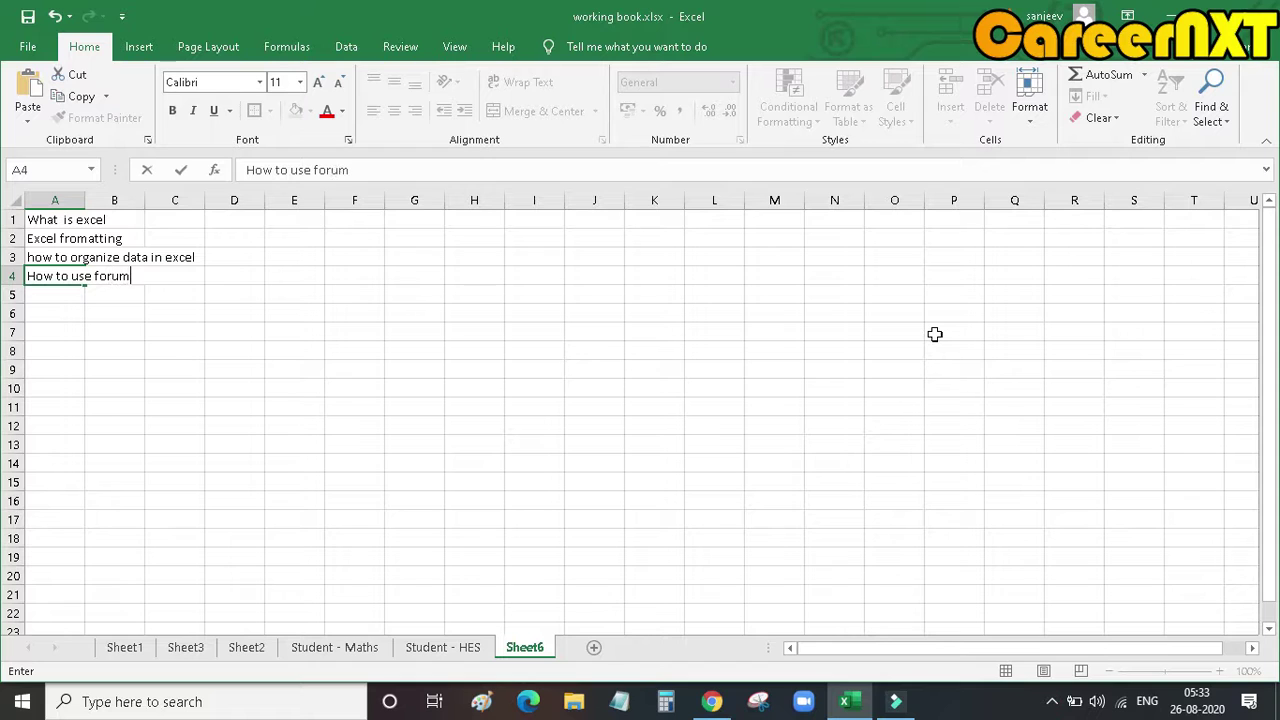
# Complete the cell A4 entry as "How to use forumlae in excel" and enter VLOOKUP in cell A6
pyautogui.write('xcel')
pyautogui.press('Return')
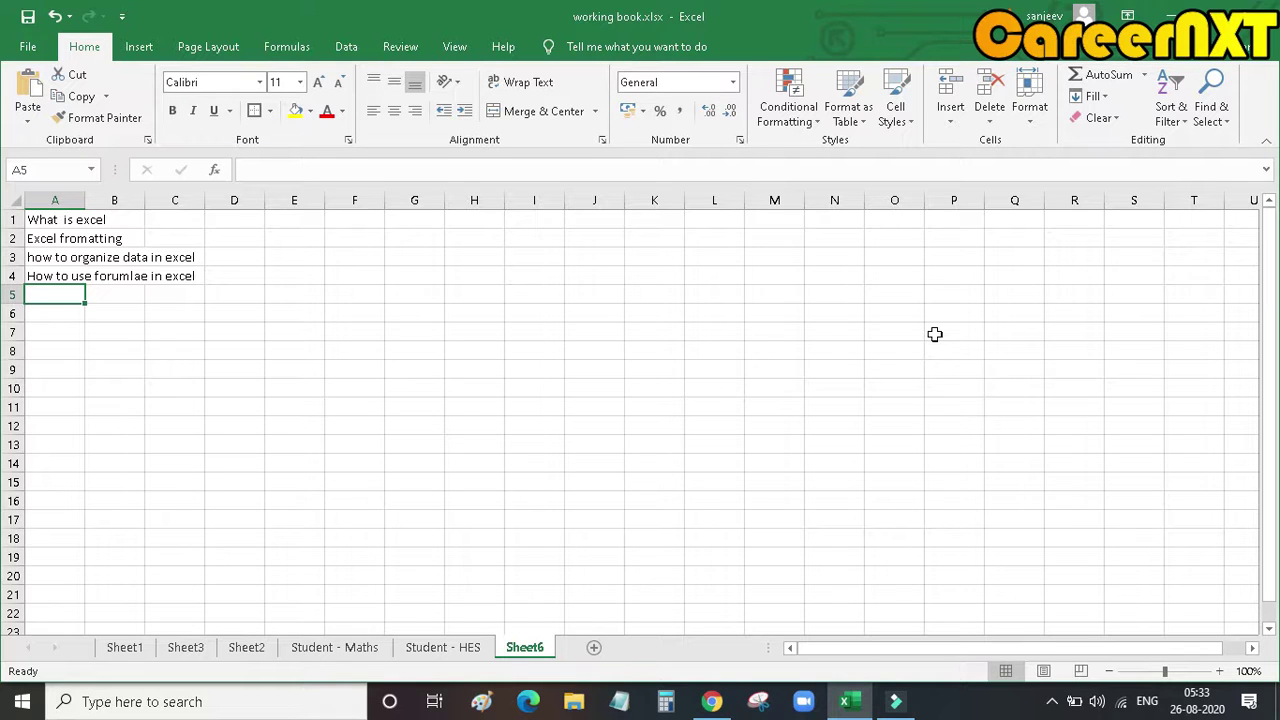
pyautogui.press('Down')
pyautogui.write('V')
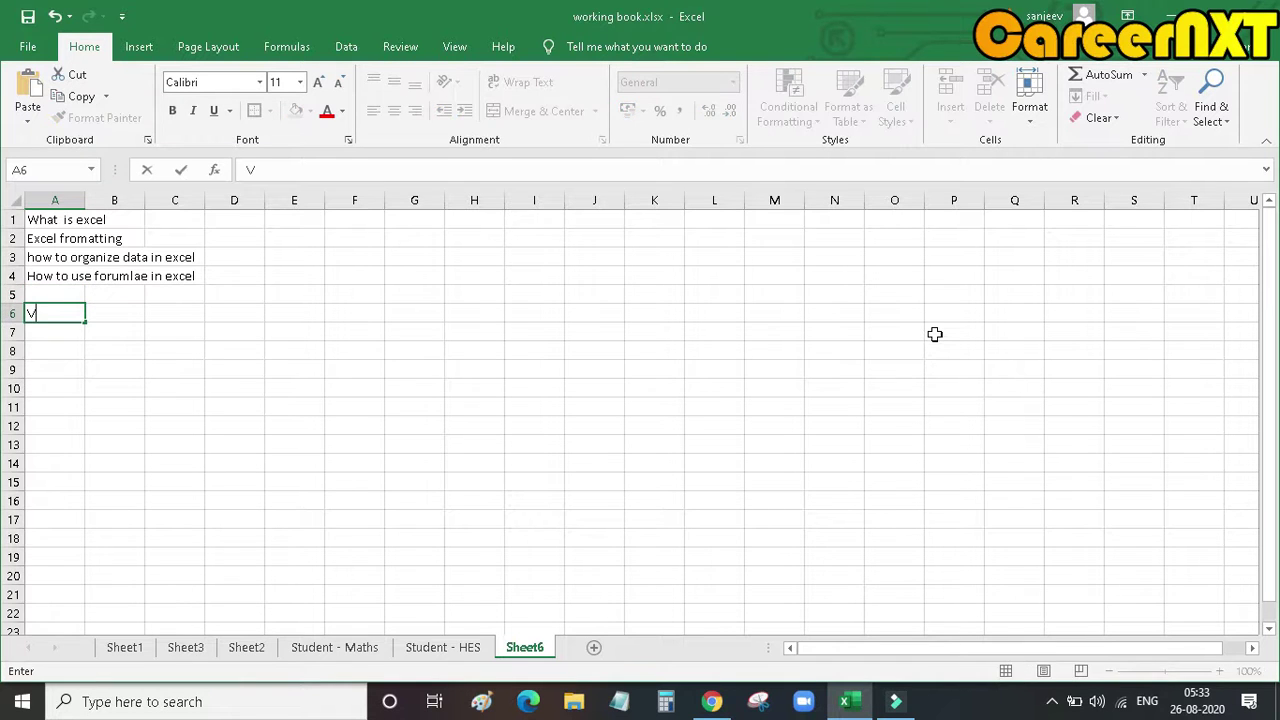
pyautogui.write('KLOOPKUP')
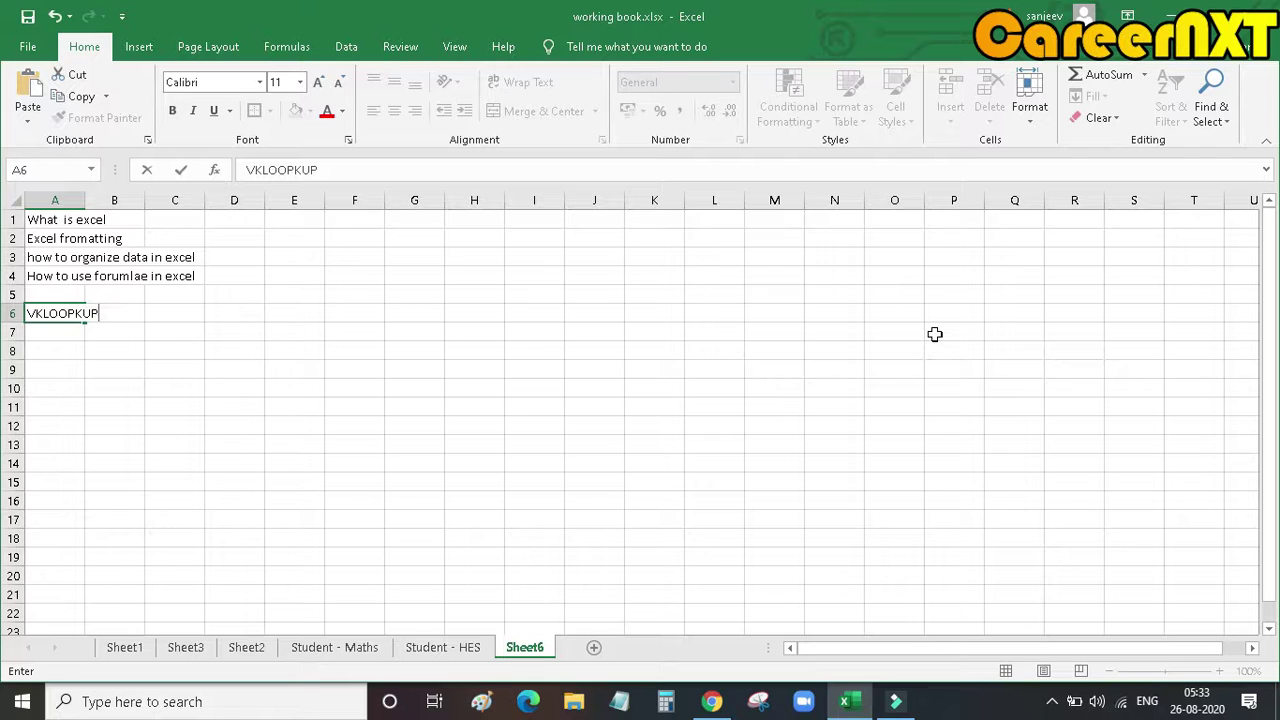
pyautogui.press('Return')
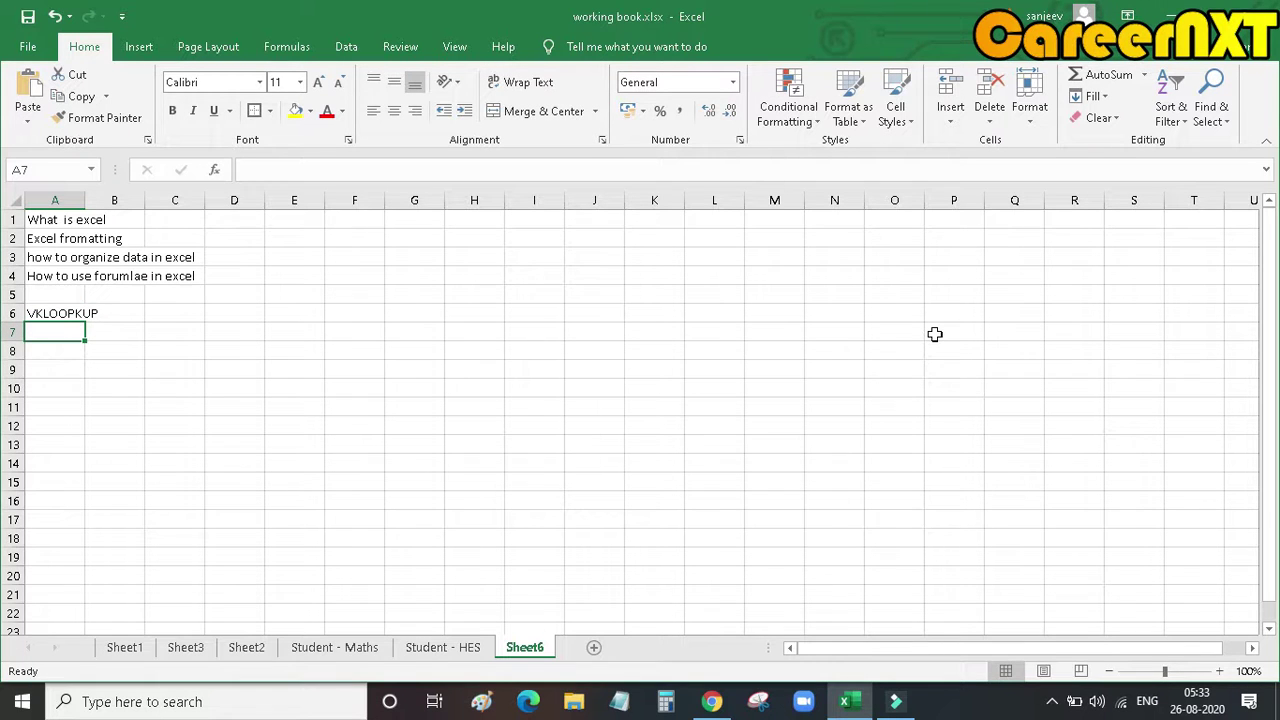
pyautogui.press('Up')
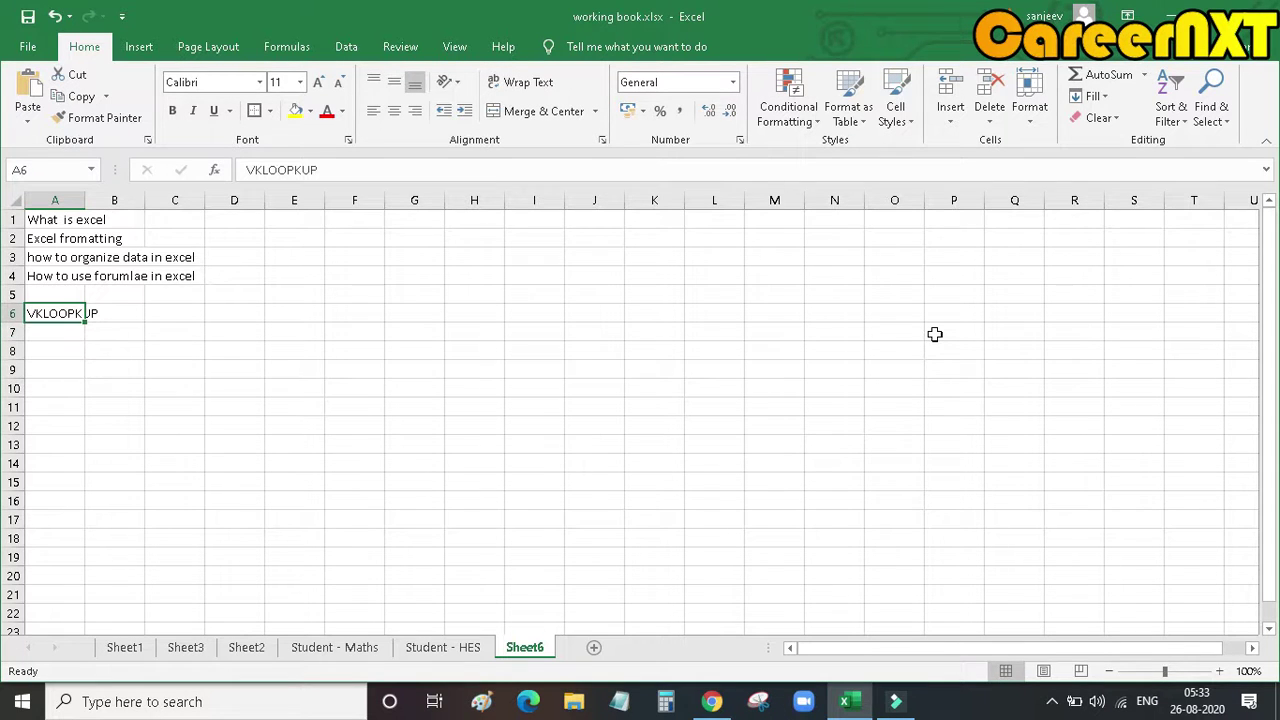
pyautogui.write('V')
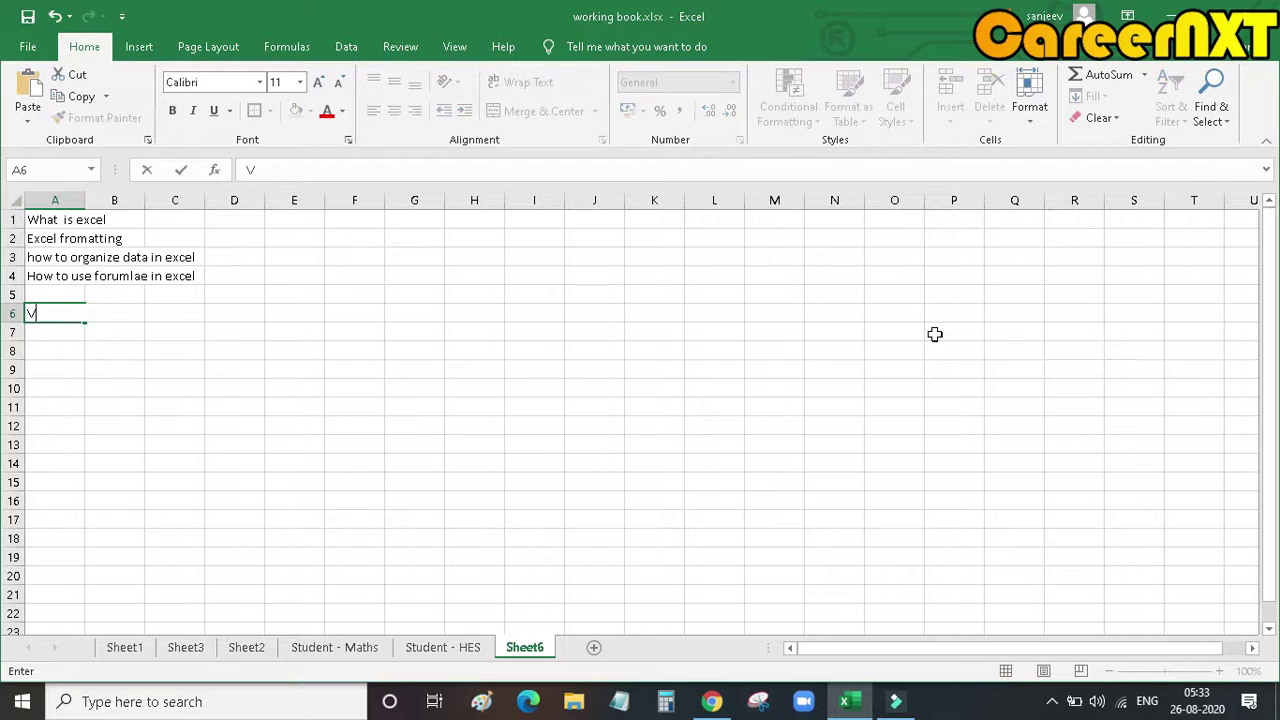
pyautogui.write('LOOKUP')
pyautogui.press('Return')
pyautogui.press('Up')
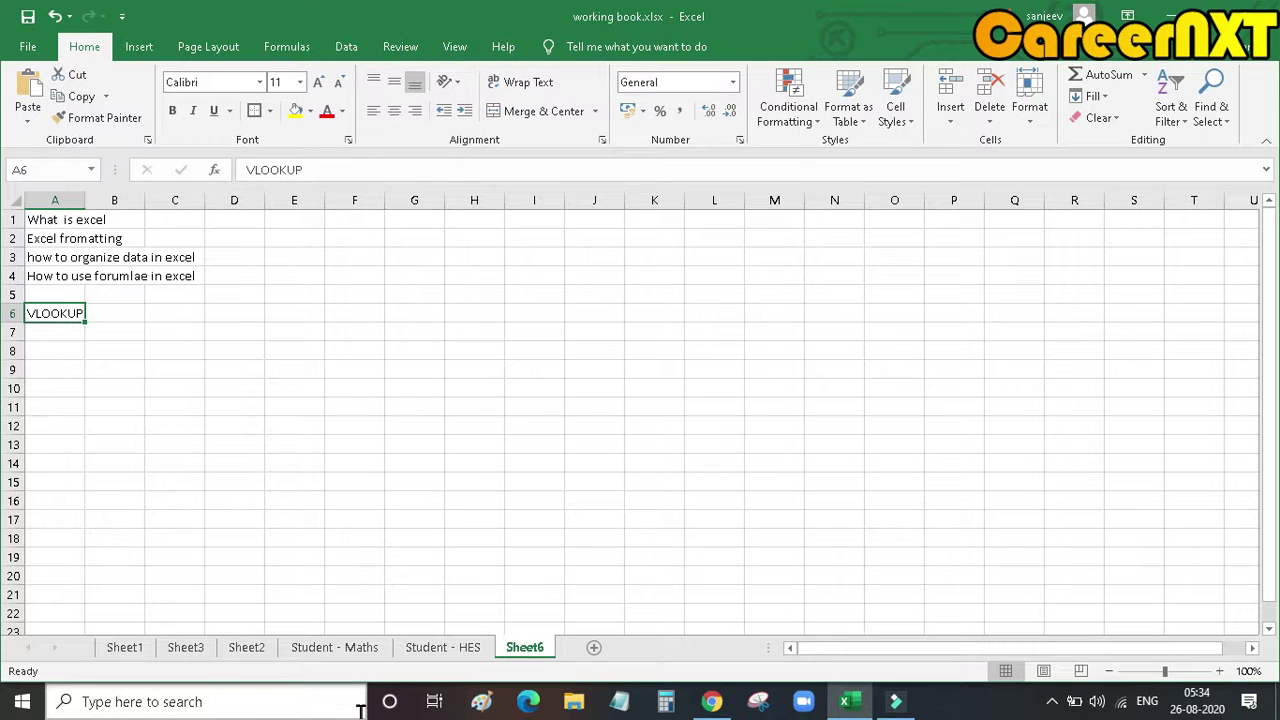
# Open the Student - HES sheet and examine the two highlighted VLOOKUP definitions in column J
pyautogui.click(458, 649)
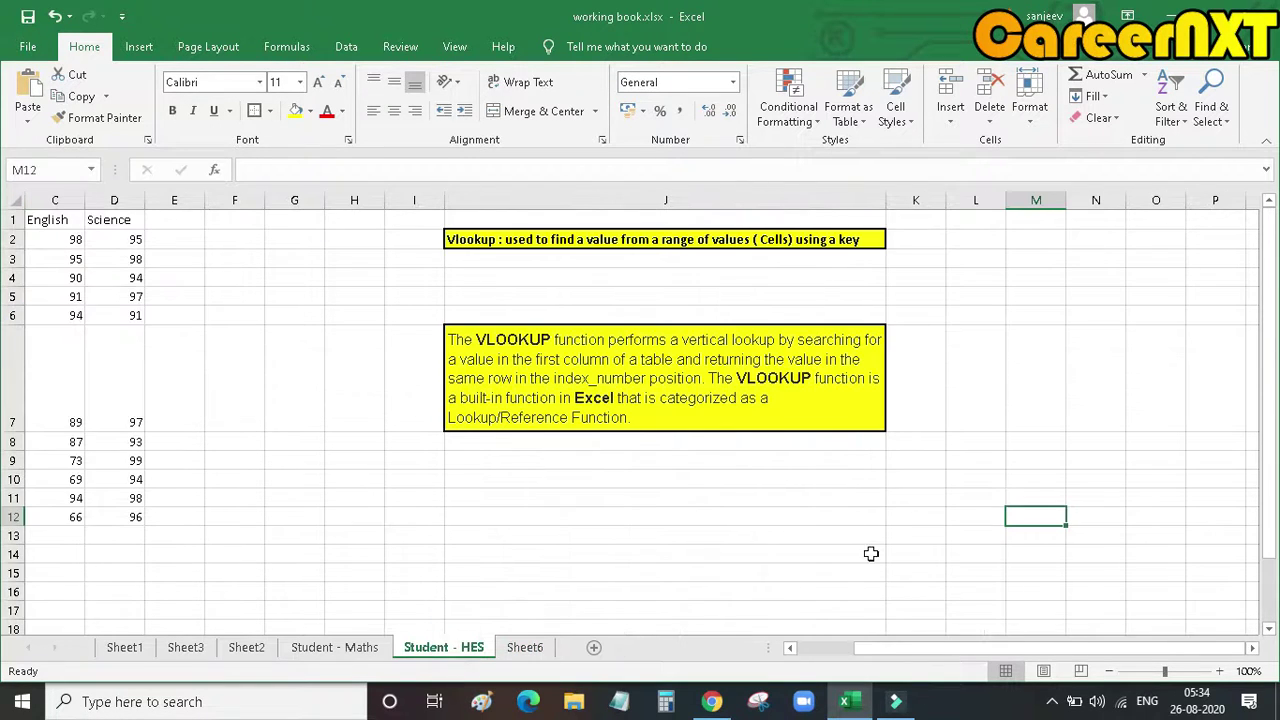
pyautogui.click(530, 372)
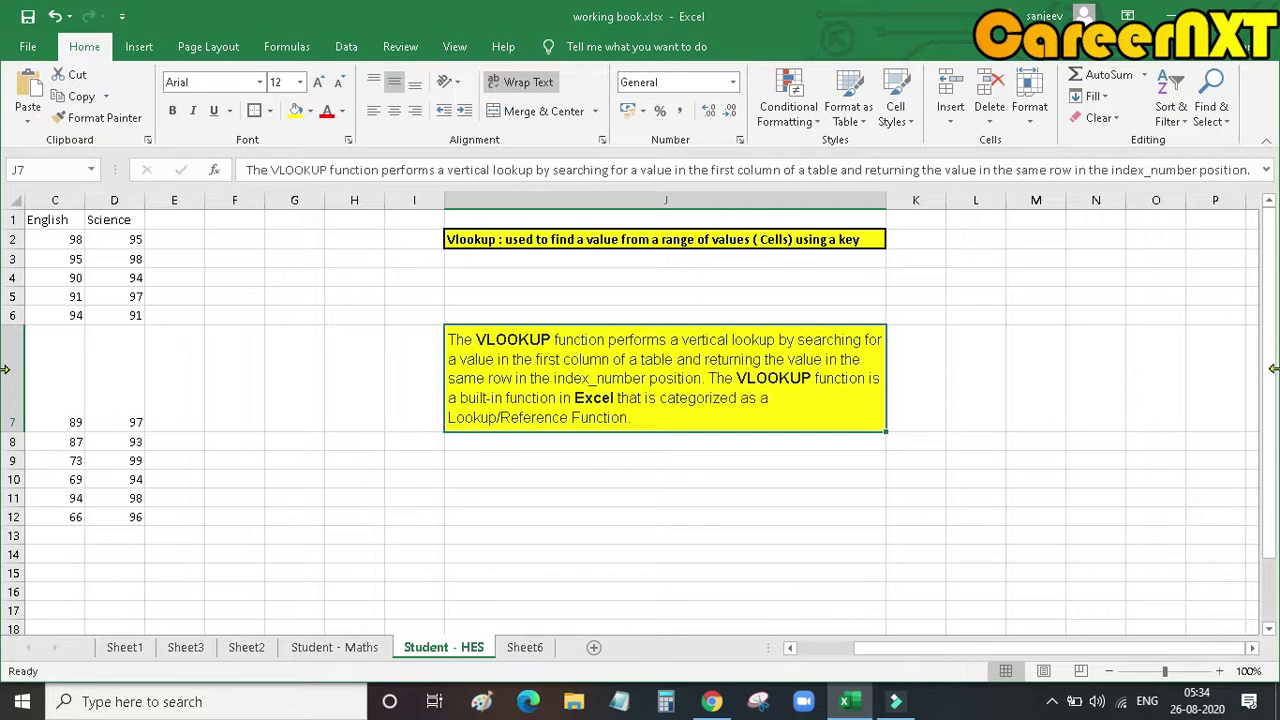
pyautogui.click(710, 240)
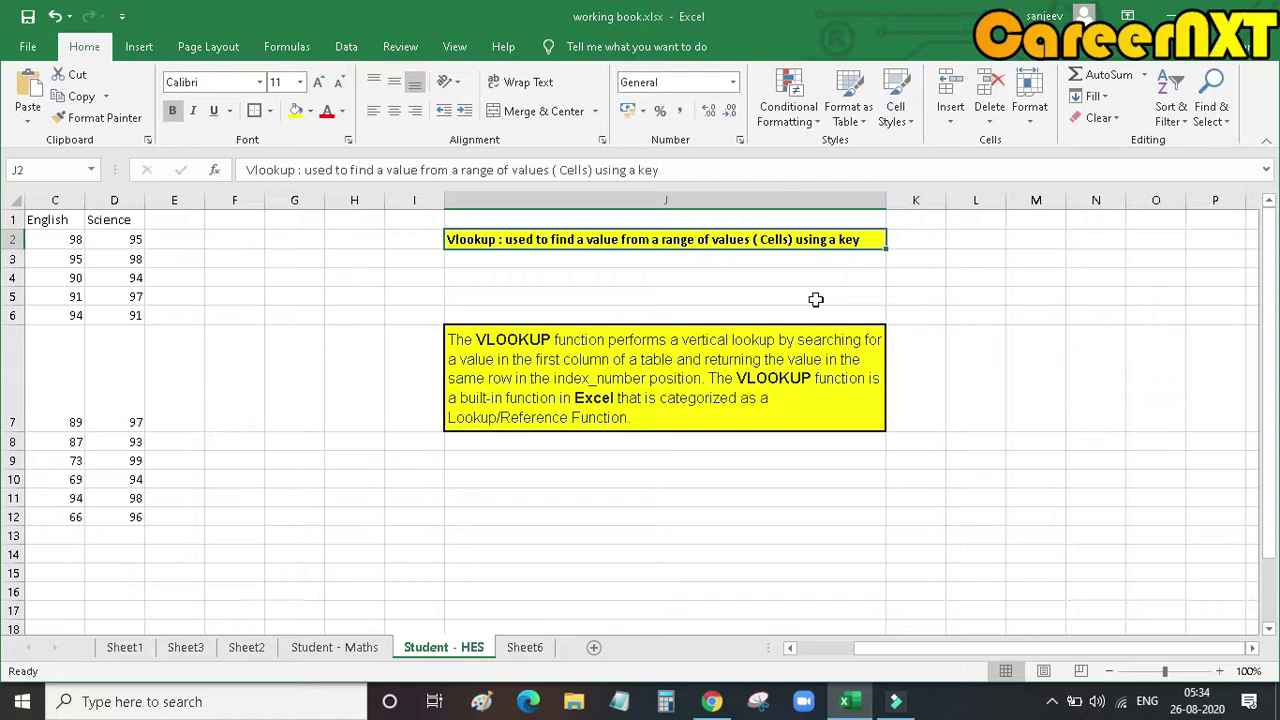
pyautogui.moveTo(977, 240); pyautogui.dragTo(1186, 375)
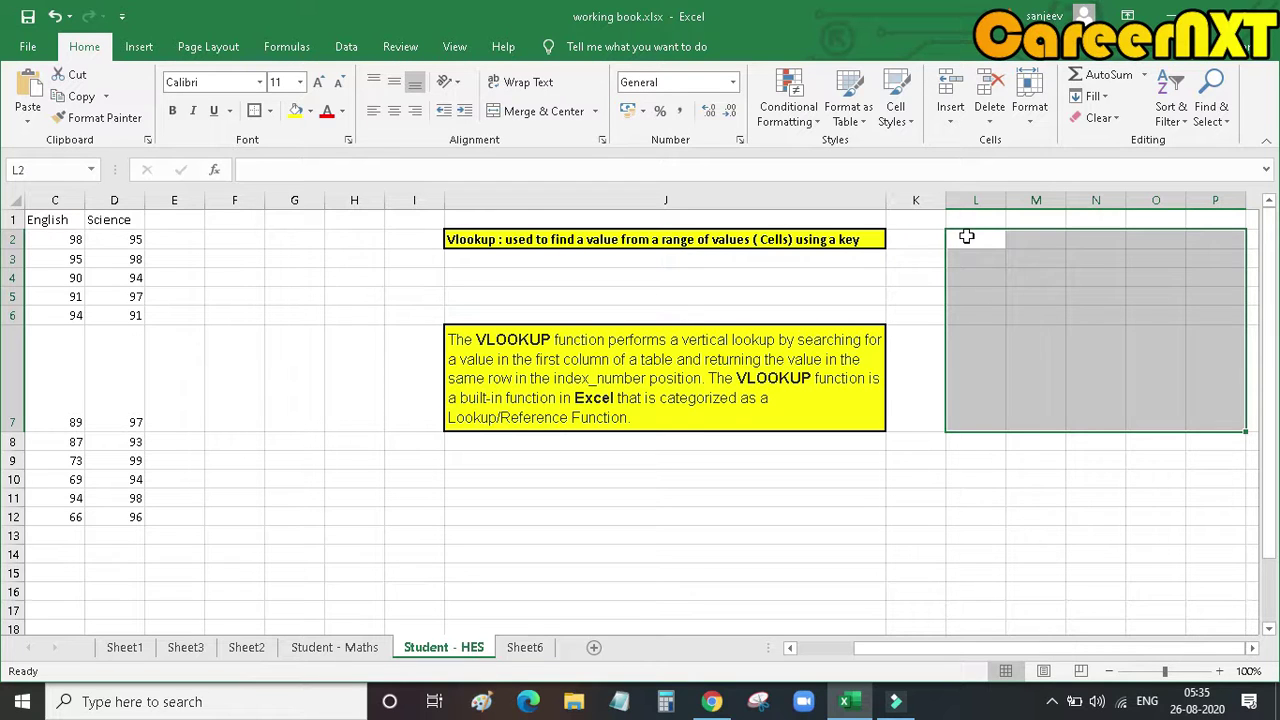
pyautogui.moveTo(966, 236); pyautogui.dragTo(974, 326)
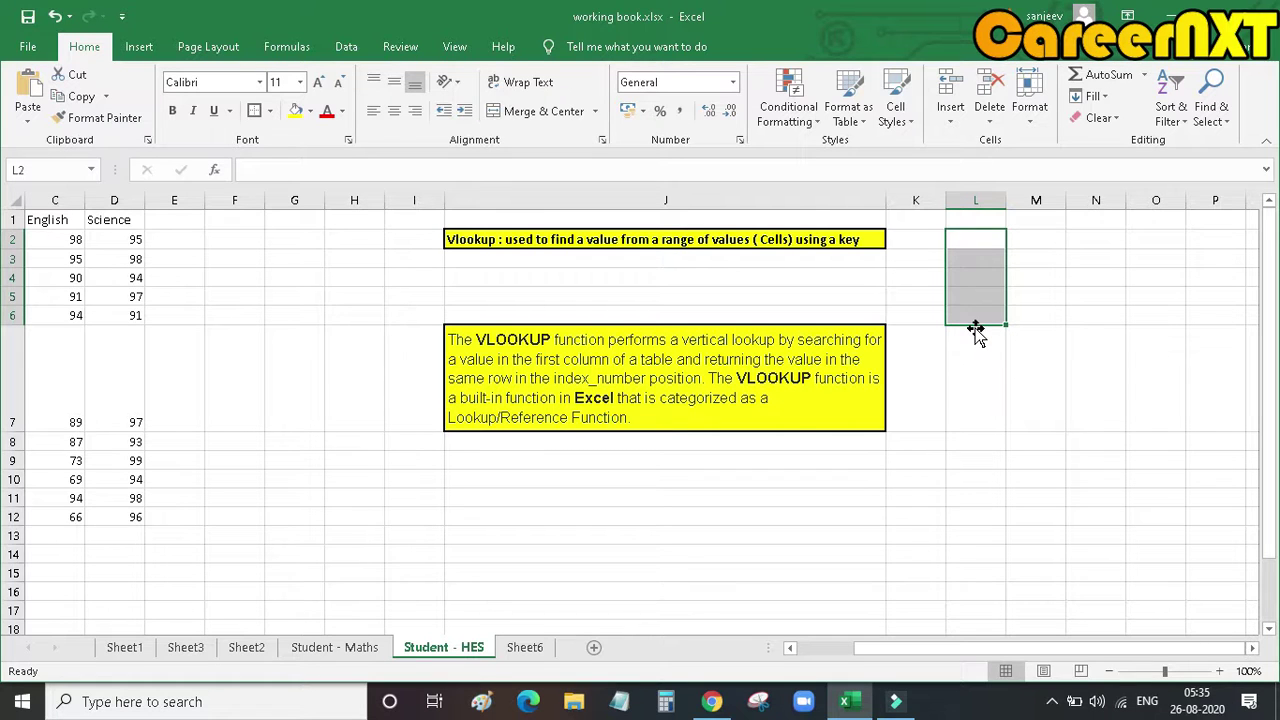
pyautogui.click(624, 396)
pyautogui.moveTo(623, 314); pyautogui.dragTo(634, 237)
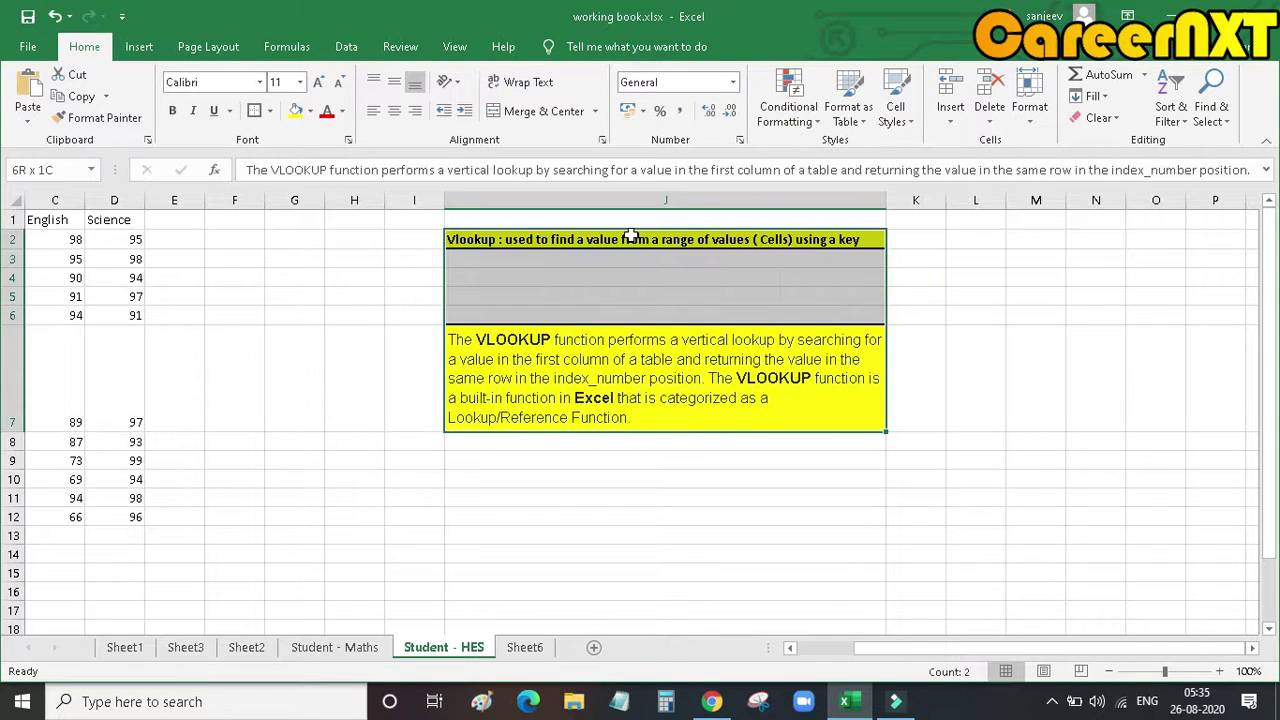
pyautogui.click(899, 296)
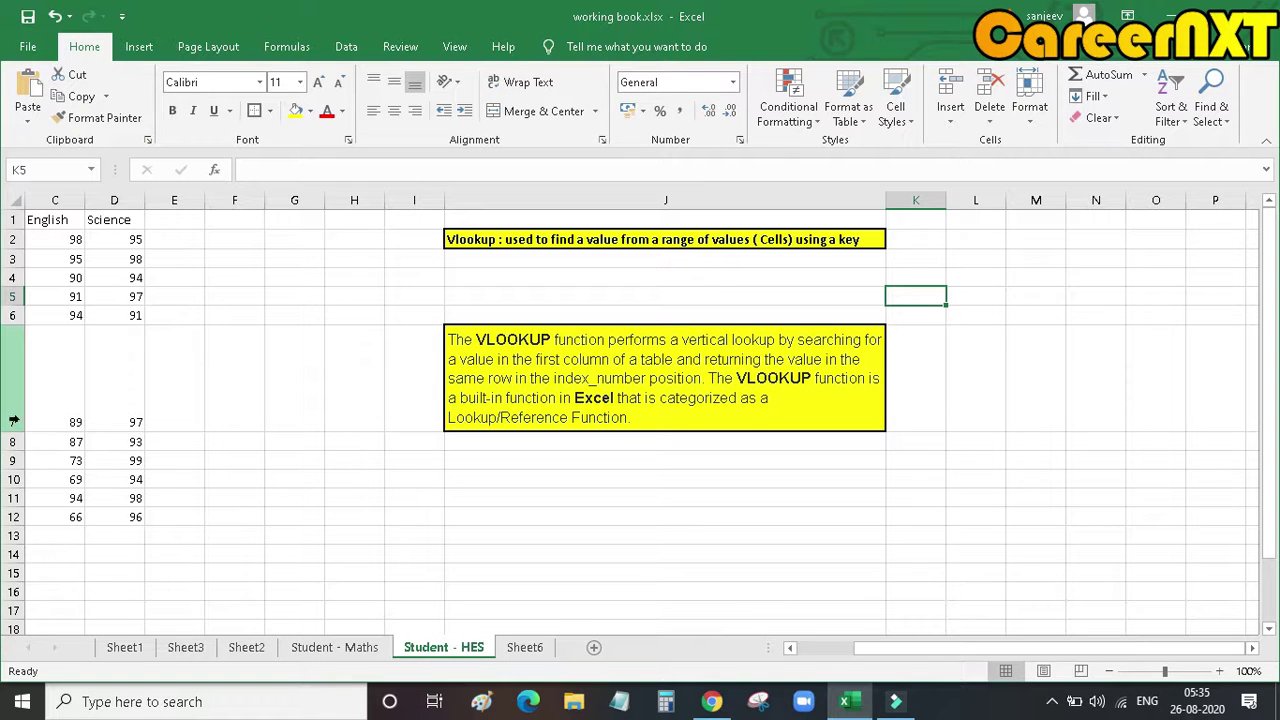
# Reduce the height of row 7 on the Student - HES sheet to match the other student rows
pyautogui.moveTo(14, 431); pyautogui.dragTo(31, 350)
pyautogui.moveTo(1040, 646); pyautogui.dragTo(892, 663)
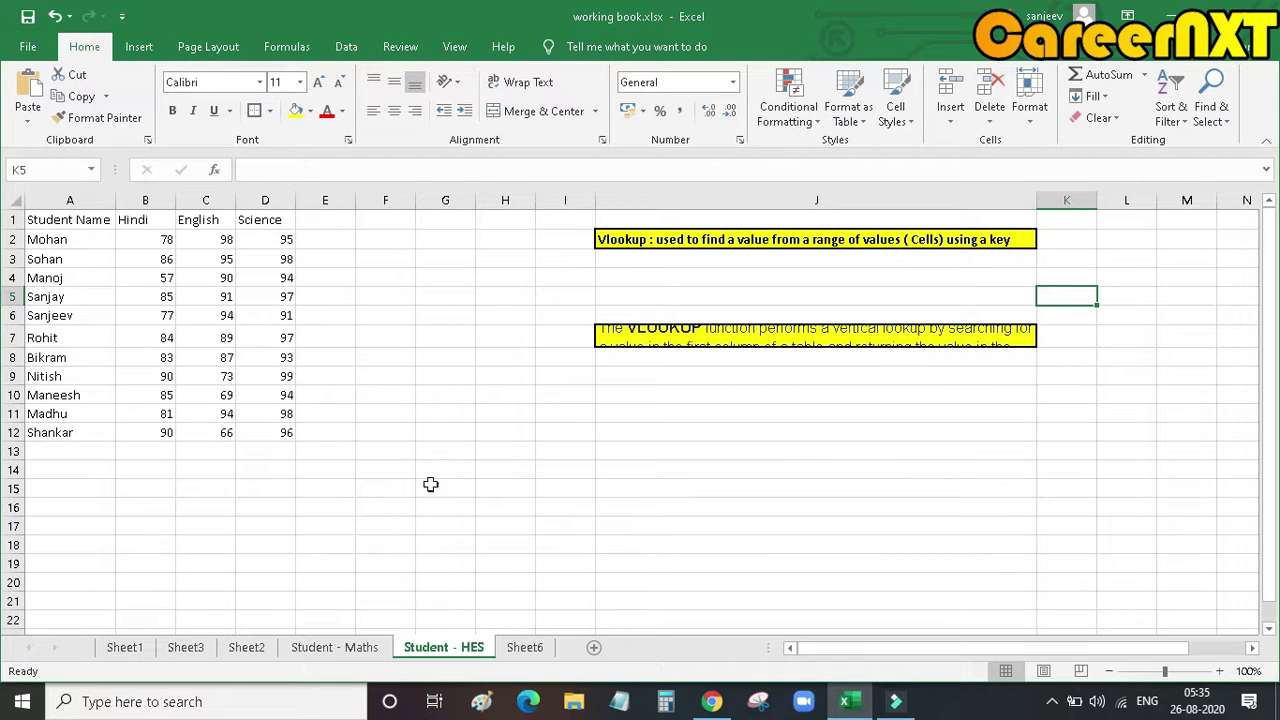
# Review the Hindi, English and Science marks and empty column E, then compare with the Maths marks on the Student - Maths sheet
pyautogui.moveTo(268, 432); pyautogui.dragTo(7, 203)
pyautogui.moveTo(148, 222); pyautogui.dragTo(262, 218)
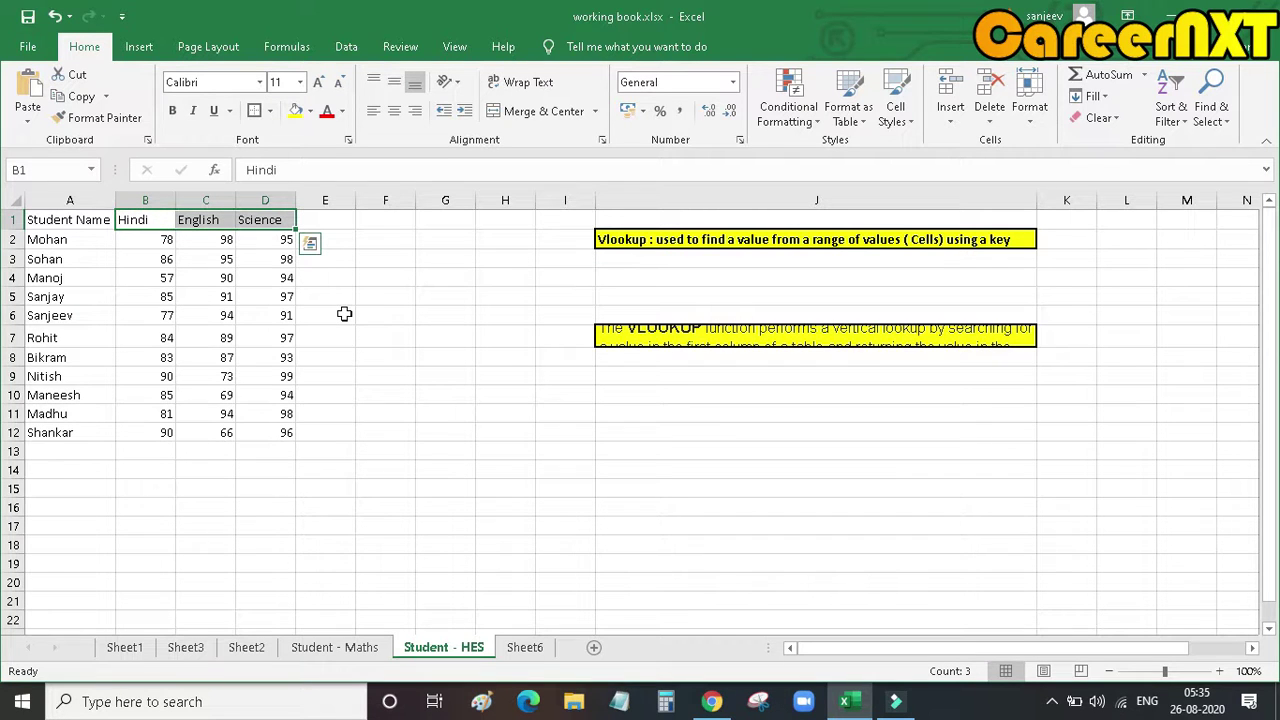
pyautogui.moveTo(340, 223); pyautogui.dragTo(336, 433)
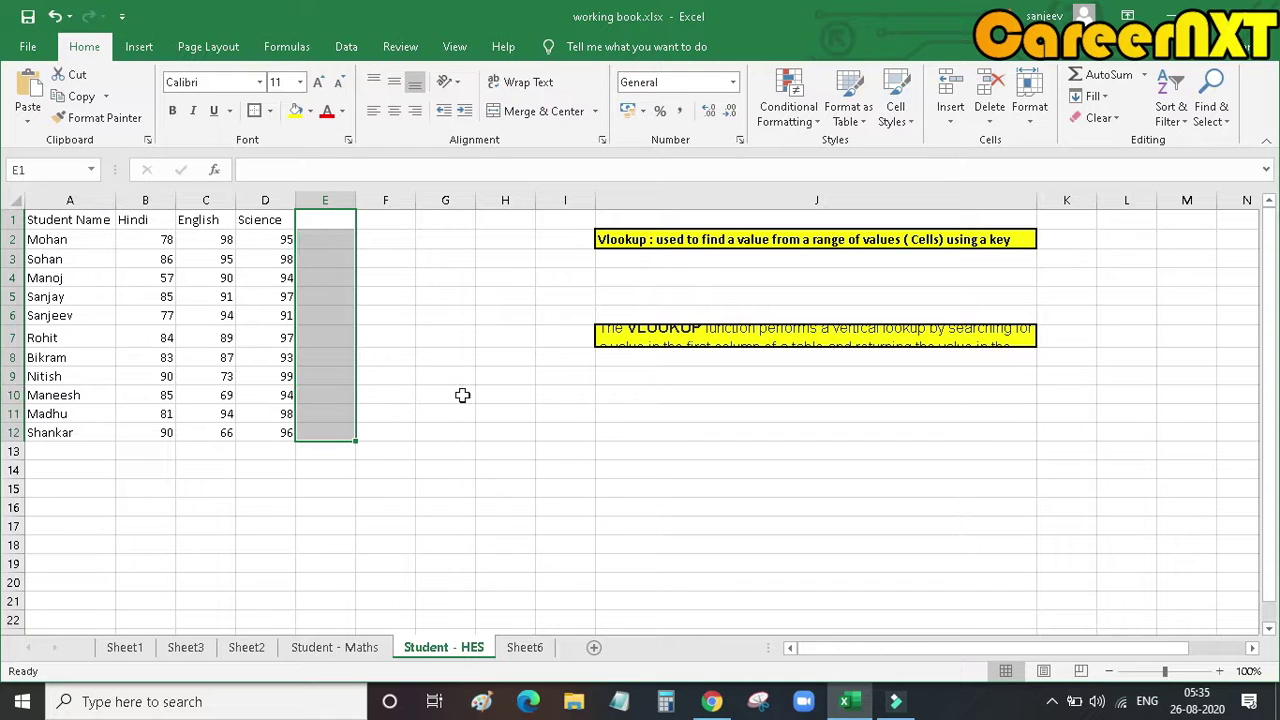
pyautogui.click(340, 648)
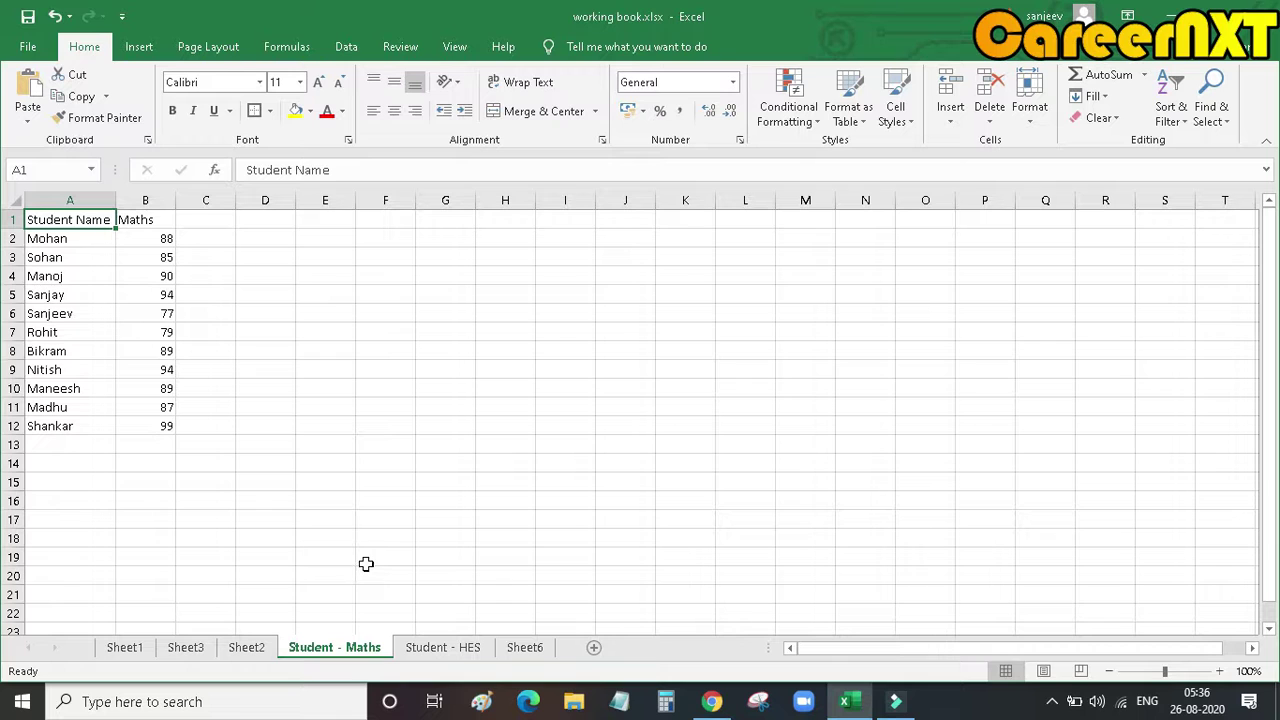
pyautogui.moveTo(148, 222); pyautogui.dragTo(155, 427)
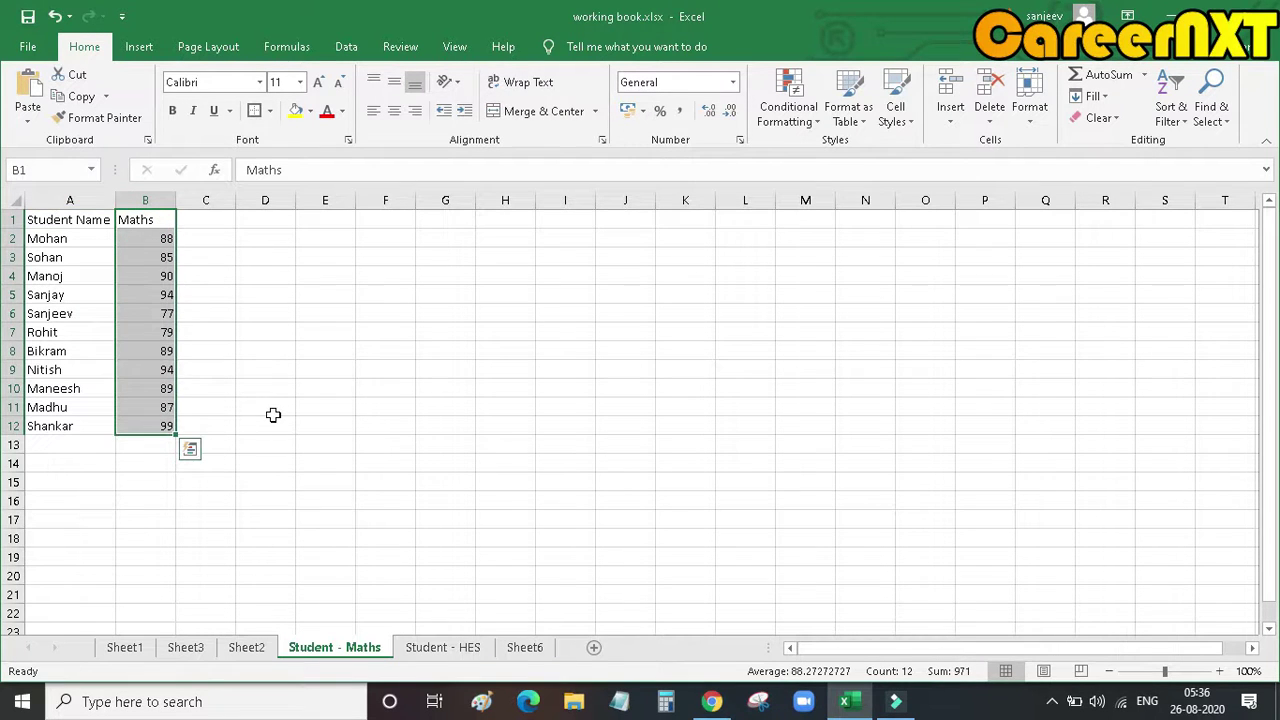
pyautogui.click(458, 650)
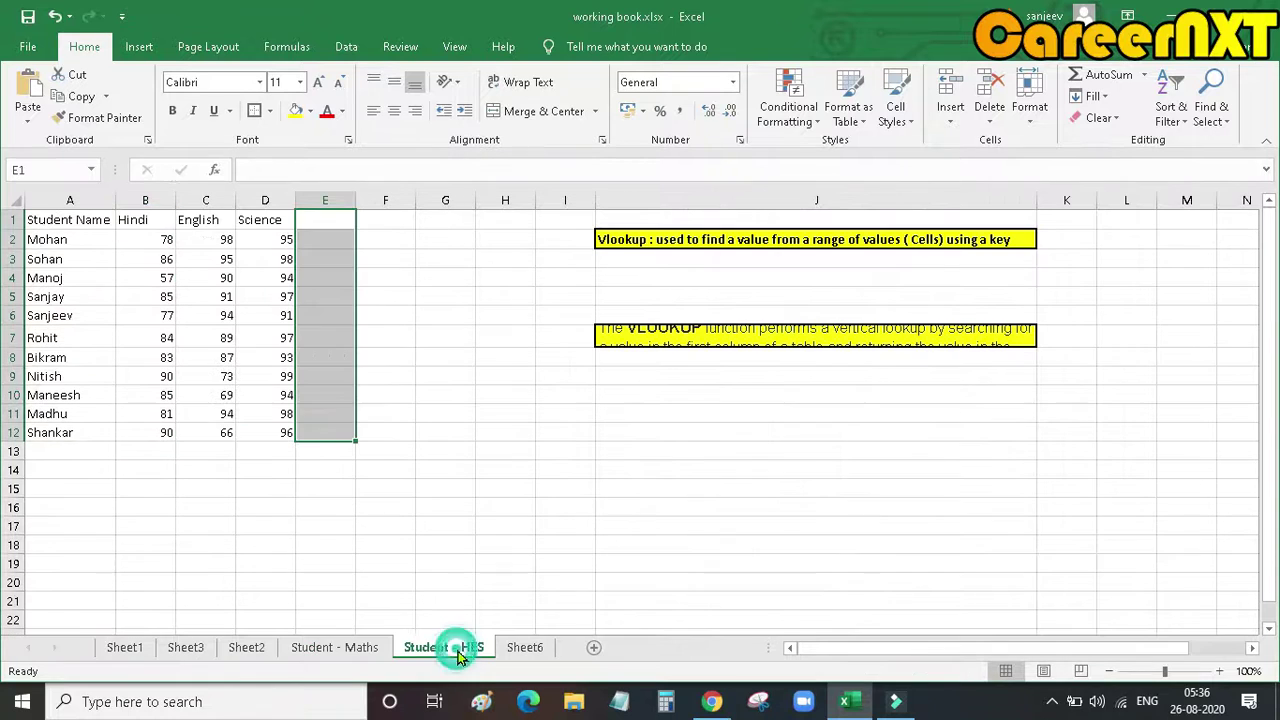
# Look up the first student's mark on the Student - Maths sheet and enter 88 in cell E2 of Student - HES
pyautogui.click(314, 238)
pyautogui.click(314, 218)
pyautogui.click(330, 239)
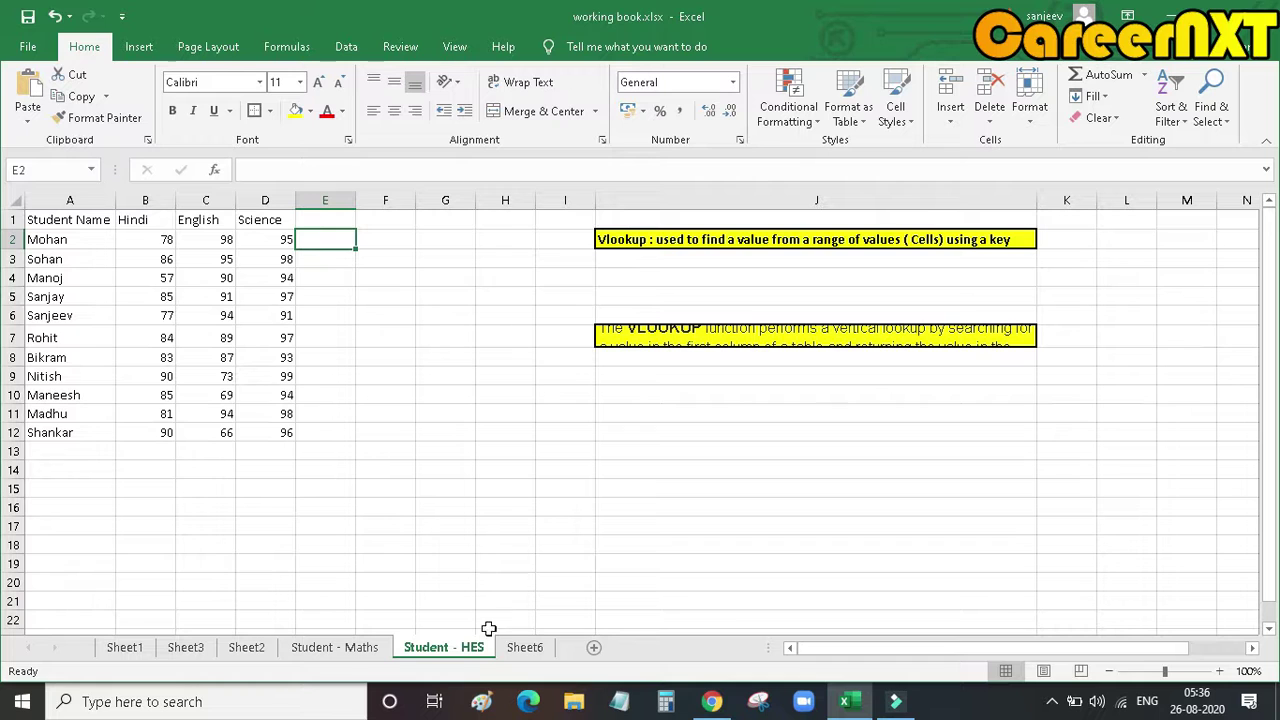
pyautogui.click(59, 241)
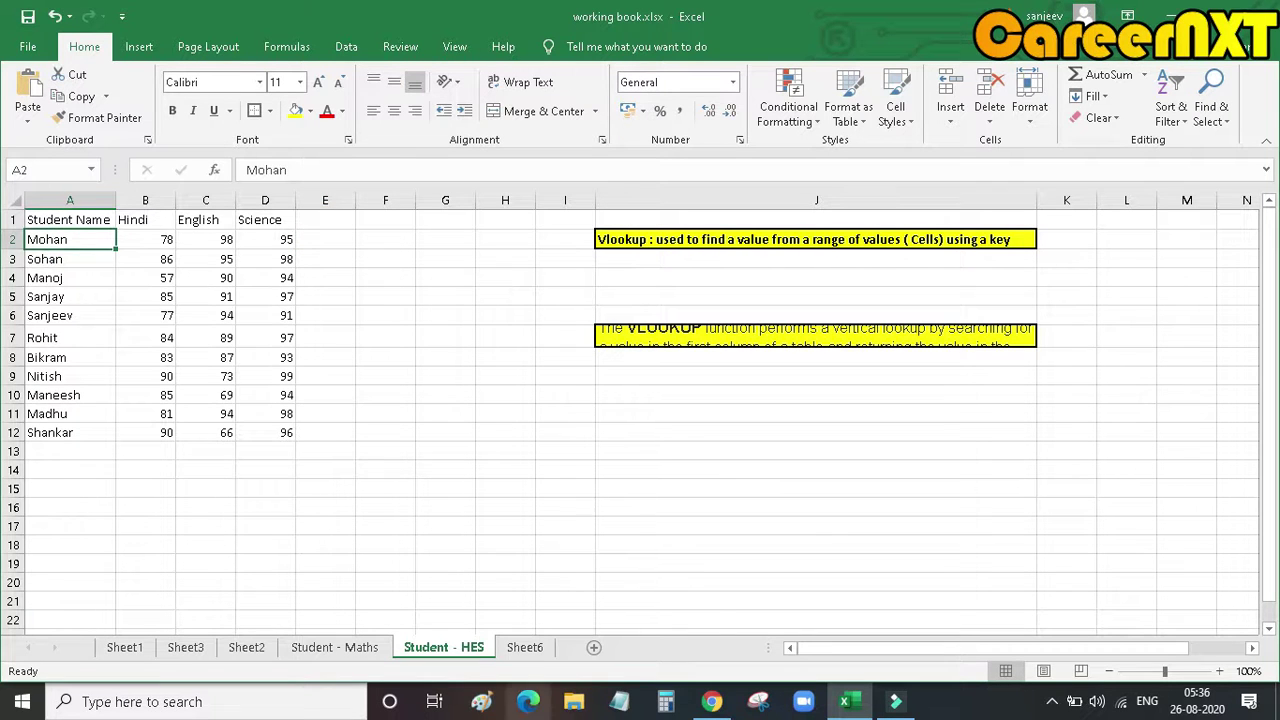
pyautogui.click(340, 653)
pyautogui.click(62, 239)
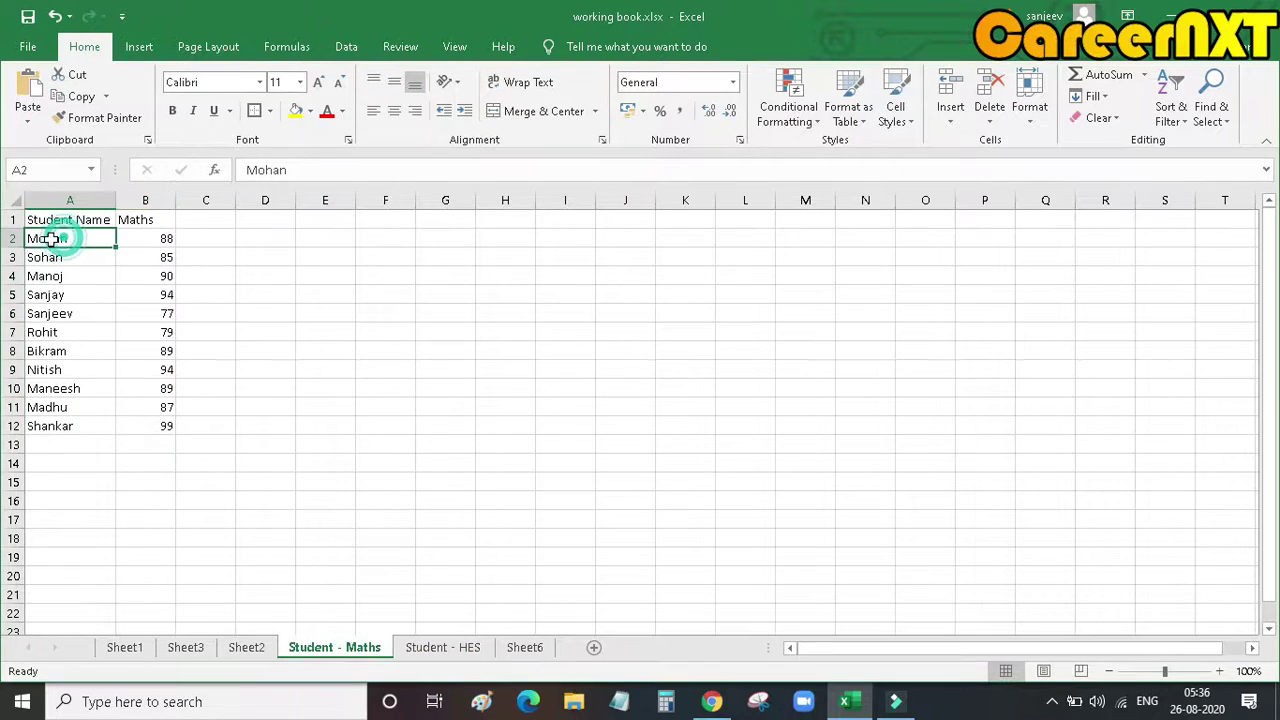
pyautogui.click(172, 238)
pyautogui.click(442, 648)
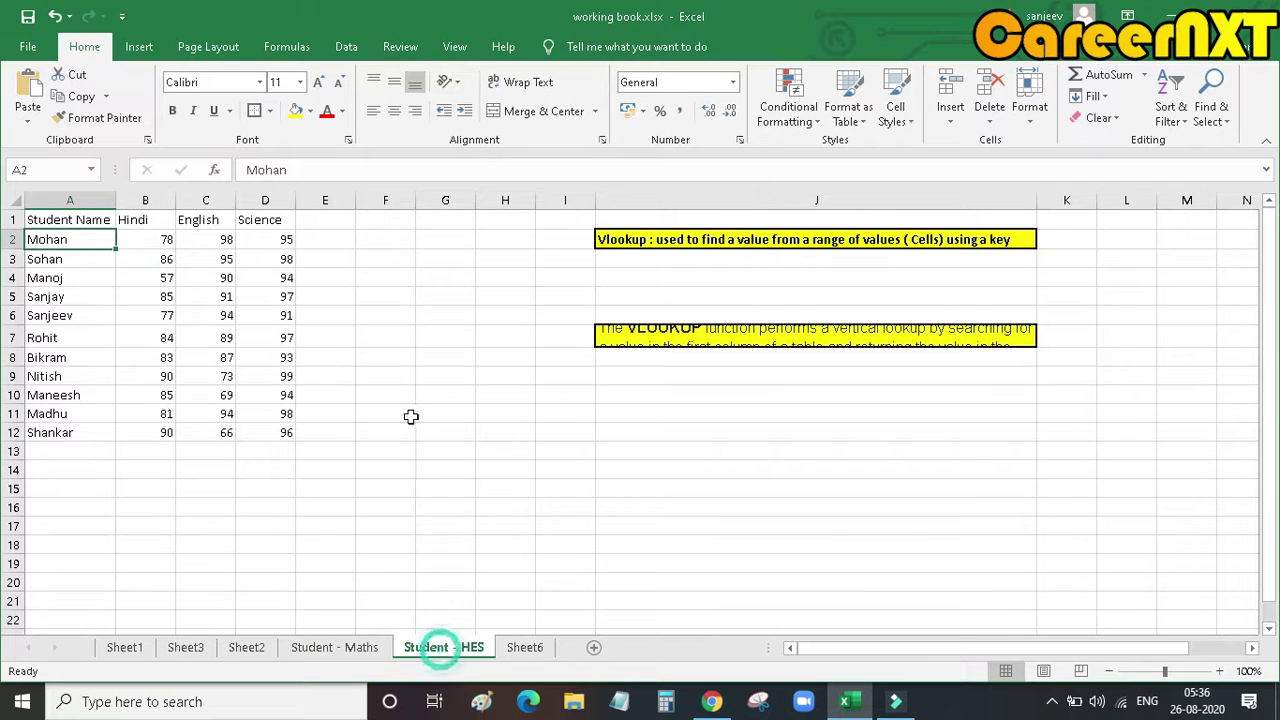
pyautogui.click(327, 240)
pyautogui.write('88')
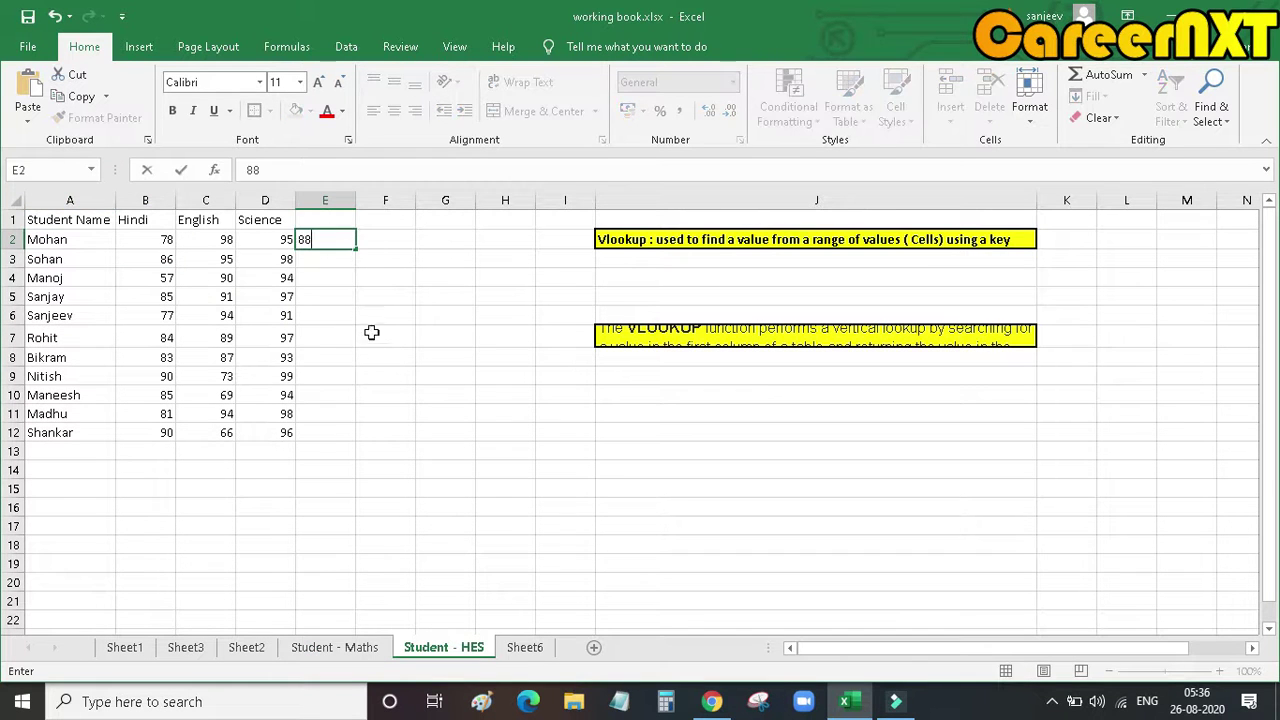
pyautogui.click(372, 338)
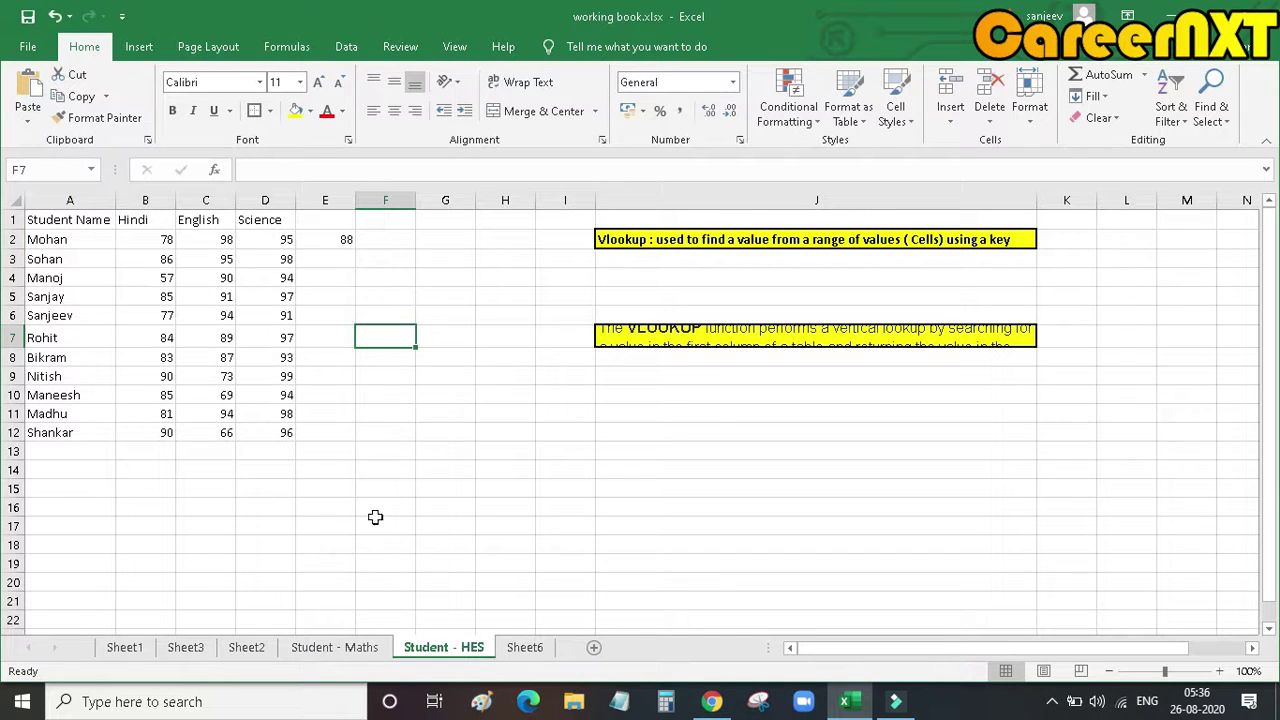
# Look up the second student's mark on the Student - Maths sheet and enter 85 in cell E3 of Student - HES
pyautogui.click(44, 260)
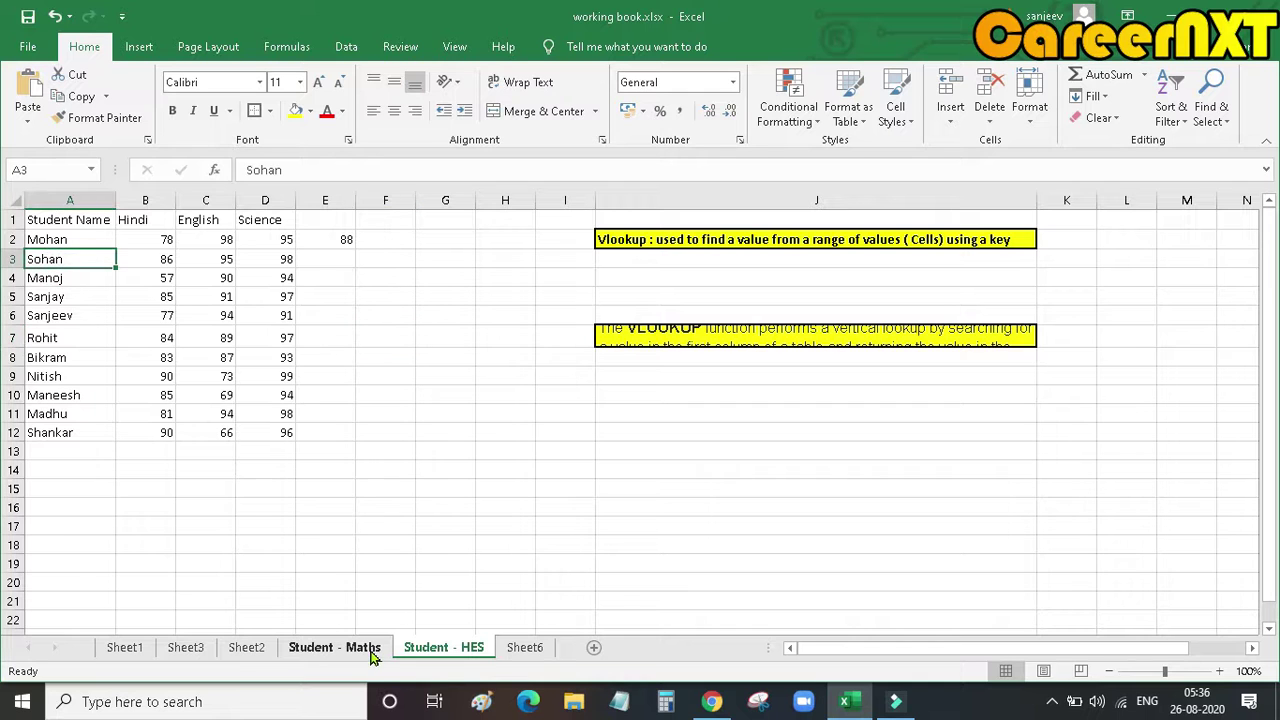
pyautogui.click(371, 650)
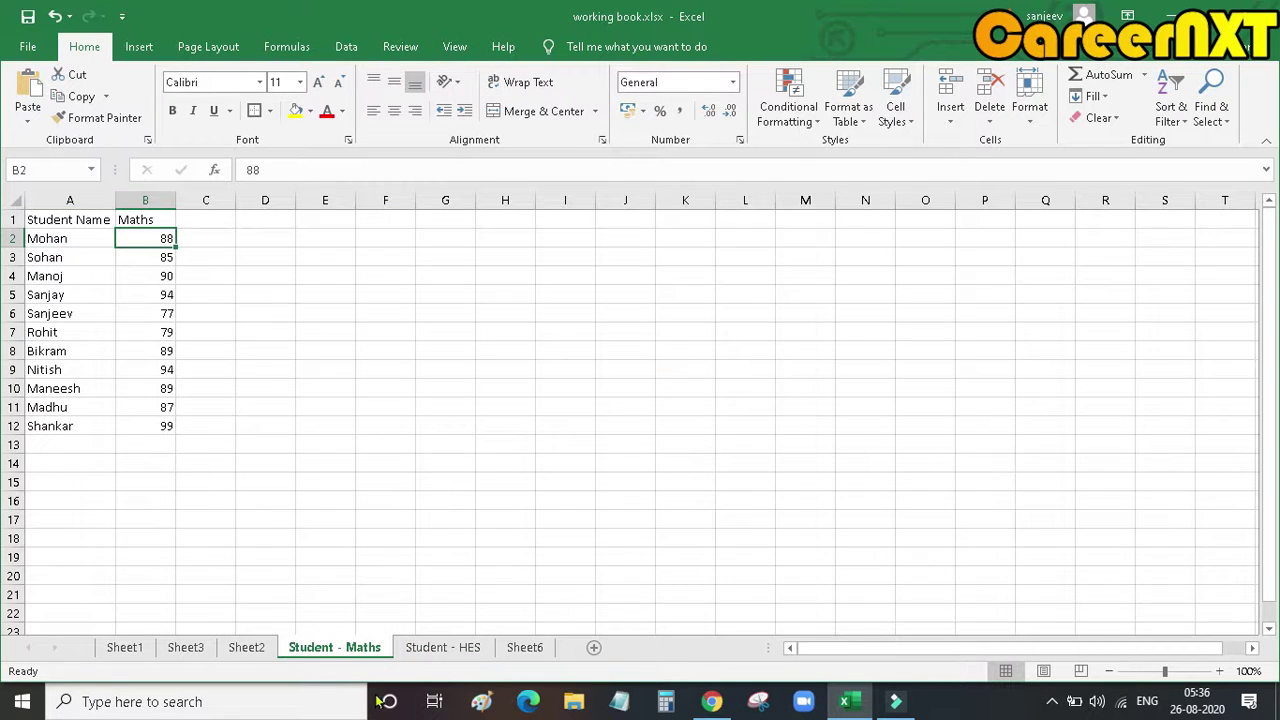
pyautogui.click(420, 650)
pyautogui.click(319, 261)
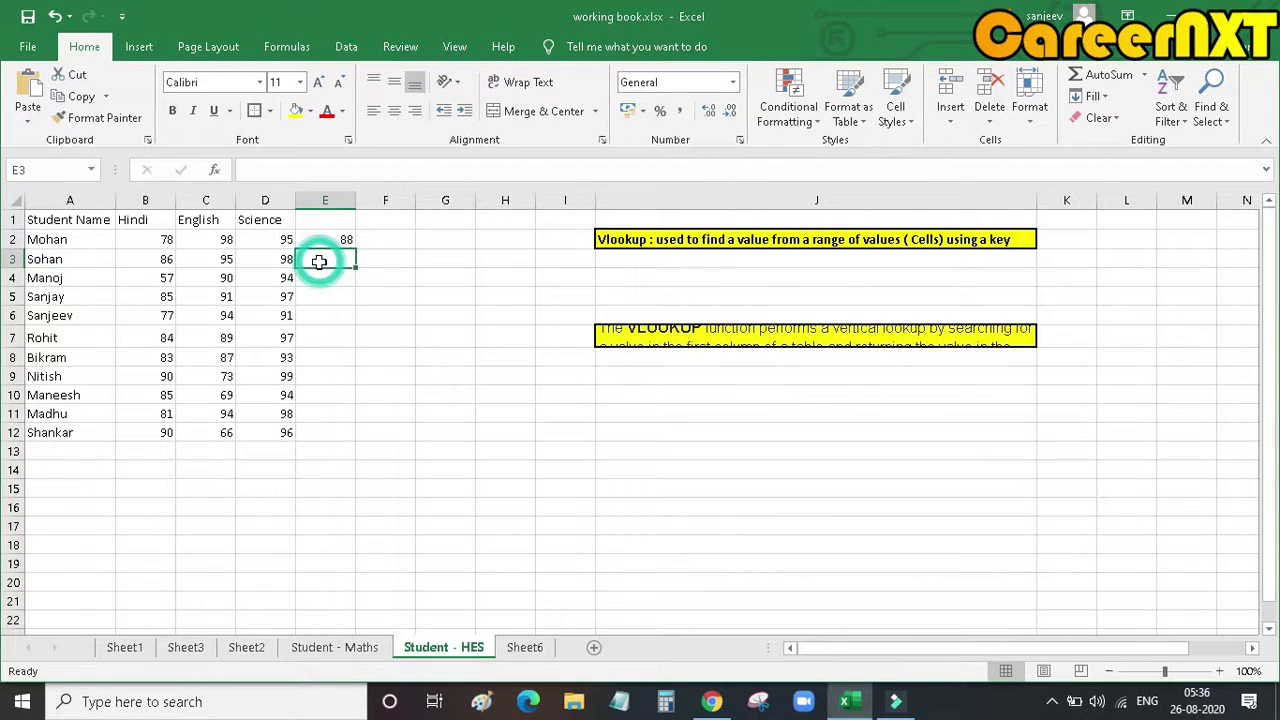
pyautogui.write('85')
pyautogui.click(350, 413)
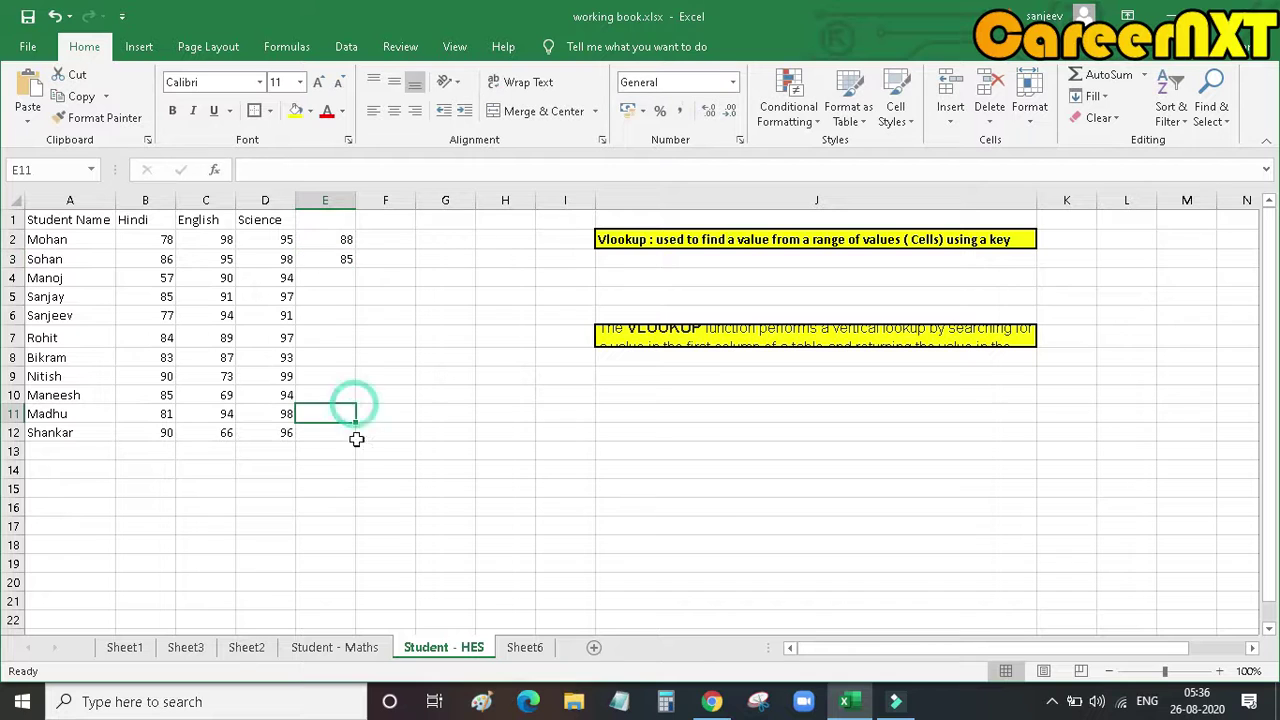
# Clear the manually entered maths marks from cells E2:E3
pyautogui.moveTo(340, 430); pyautogui.dragTo(336, 246)
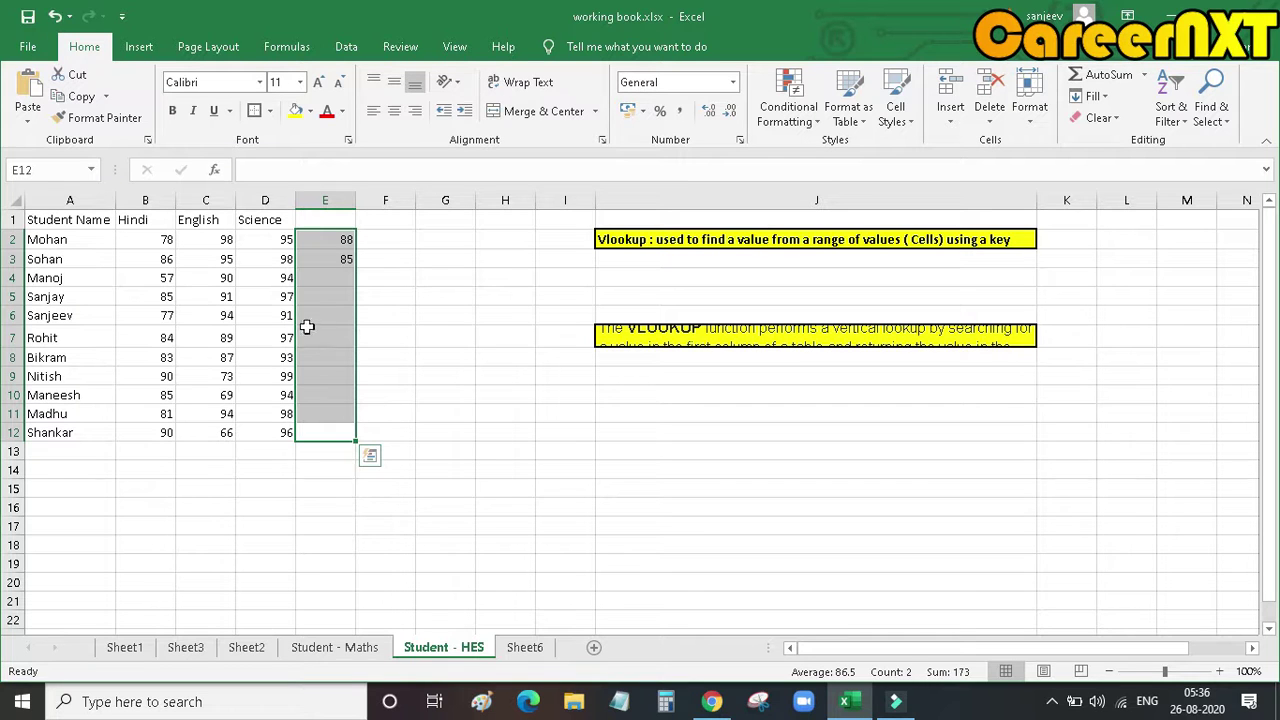
pyautogui.click(376, 391)
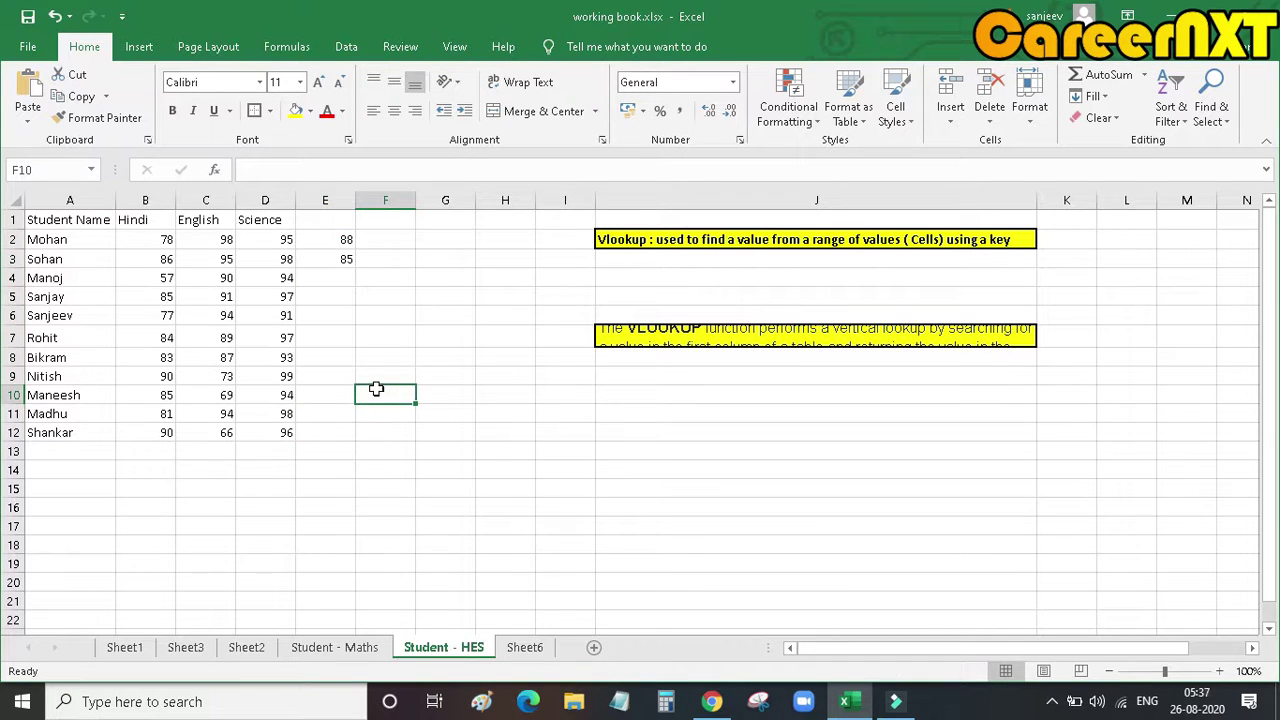
pyautogui.click(338, 242)
pyautogui.moveTo(340, 252); pyautogui.dragTo(341, 258)
pyautogui.press('Delete')
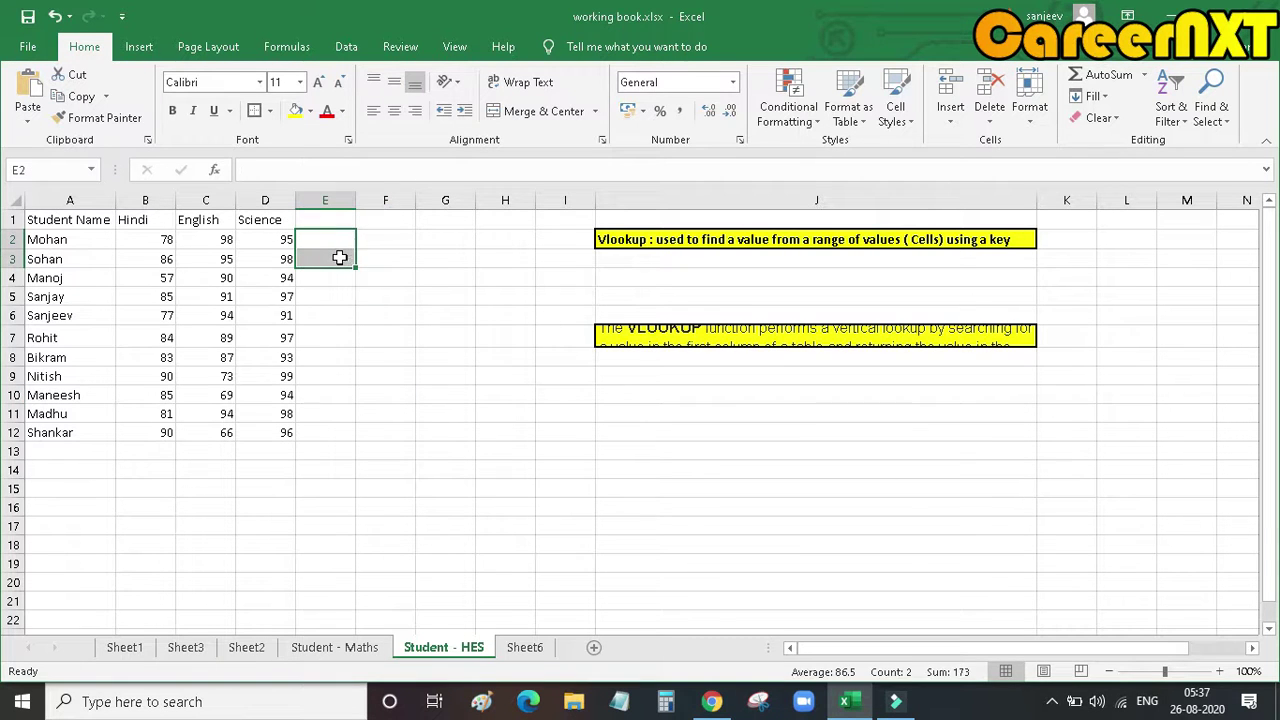
pyautogui.click(408, 302)
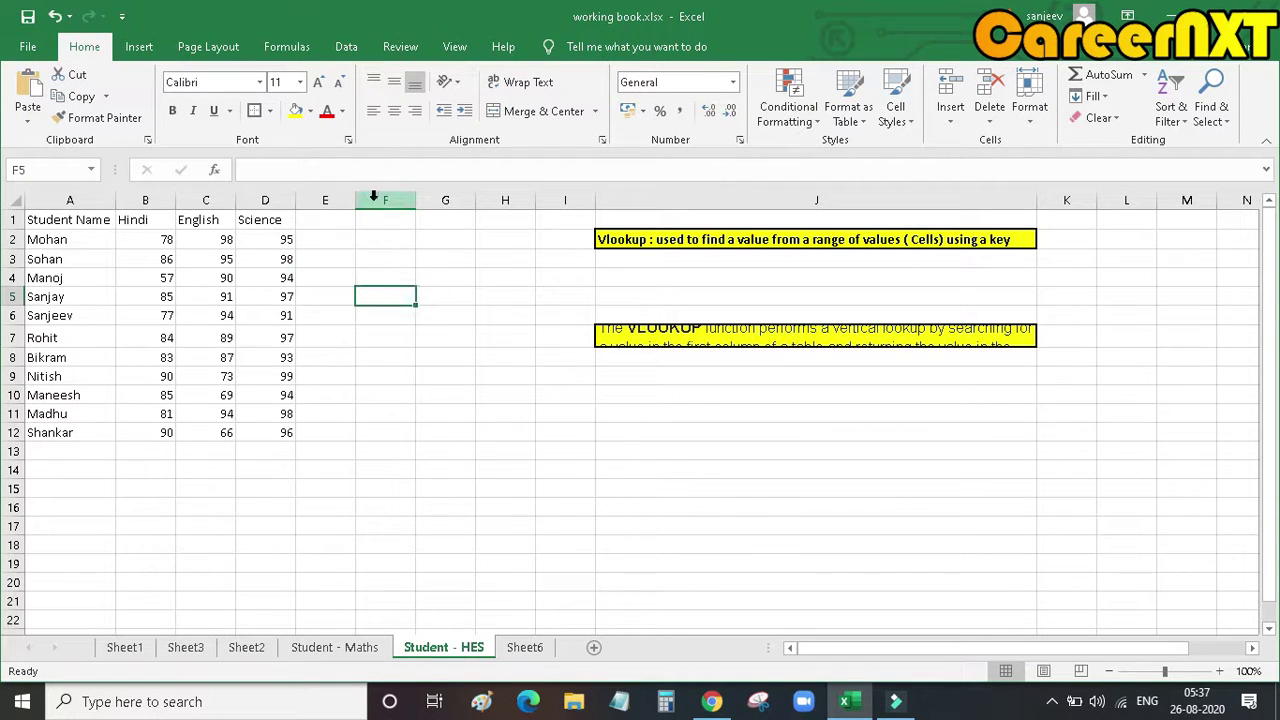
# Widen column E on the Student - HES sheet and select cell E2
pyautogui.moveTo(355, 197); pyautogui.dragTo(400, 198)
pyautogui.click(369, 240)
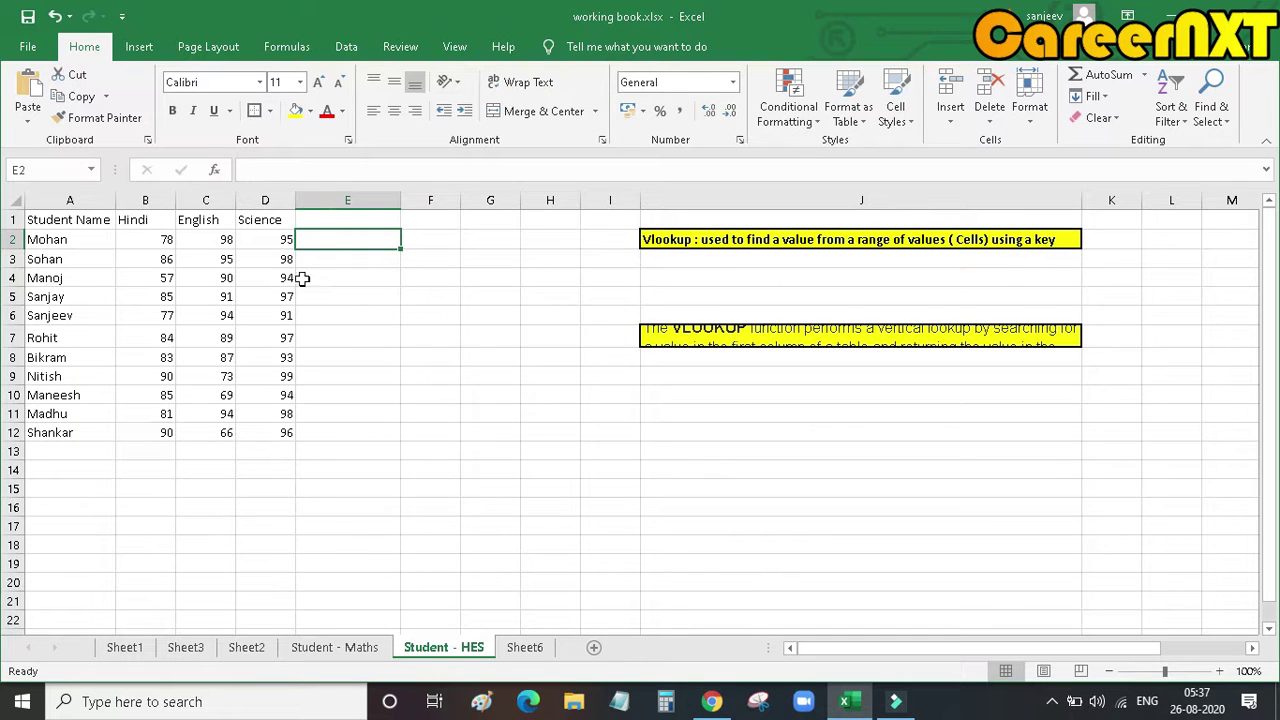
pyautogui.click(213, 172)
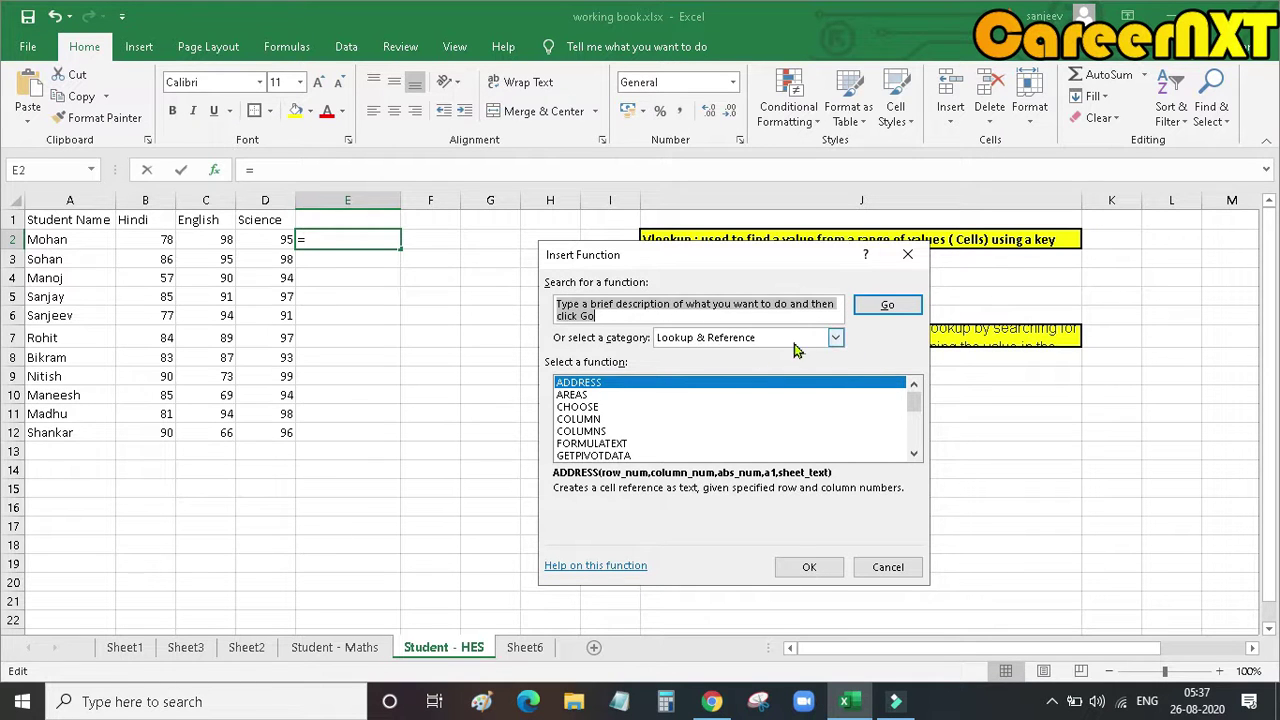
pyautogui.click(835, 340)
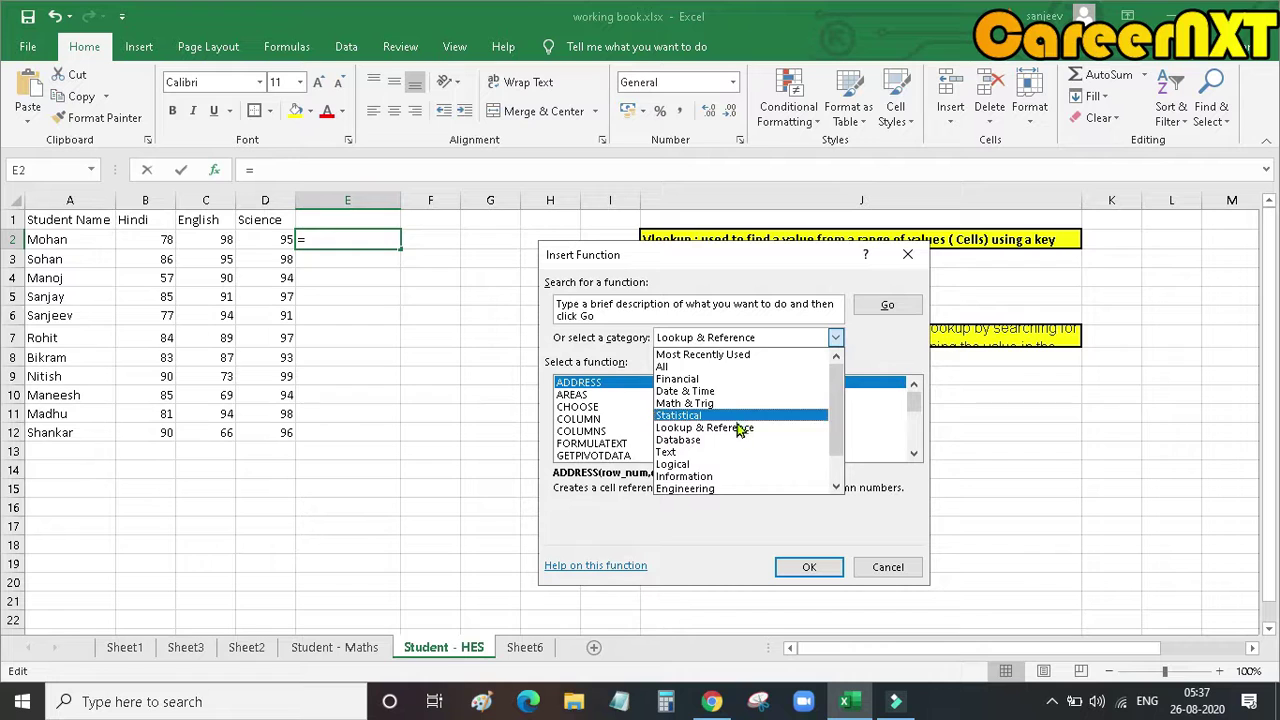
pyautogui.click(737, 428)
pyautogui.scroll(-2, 737, 437)
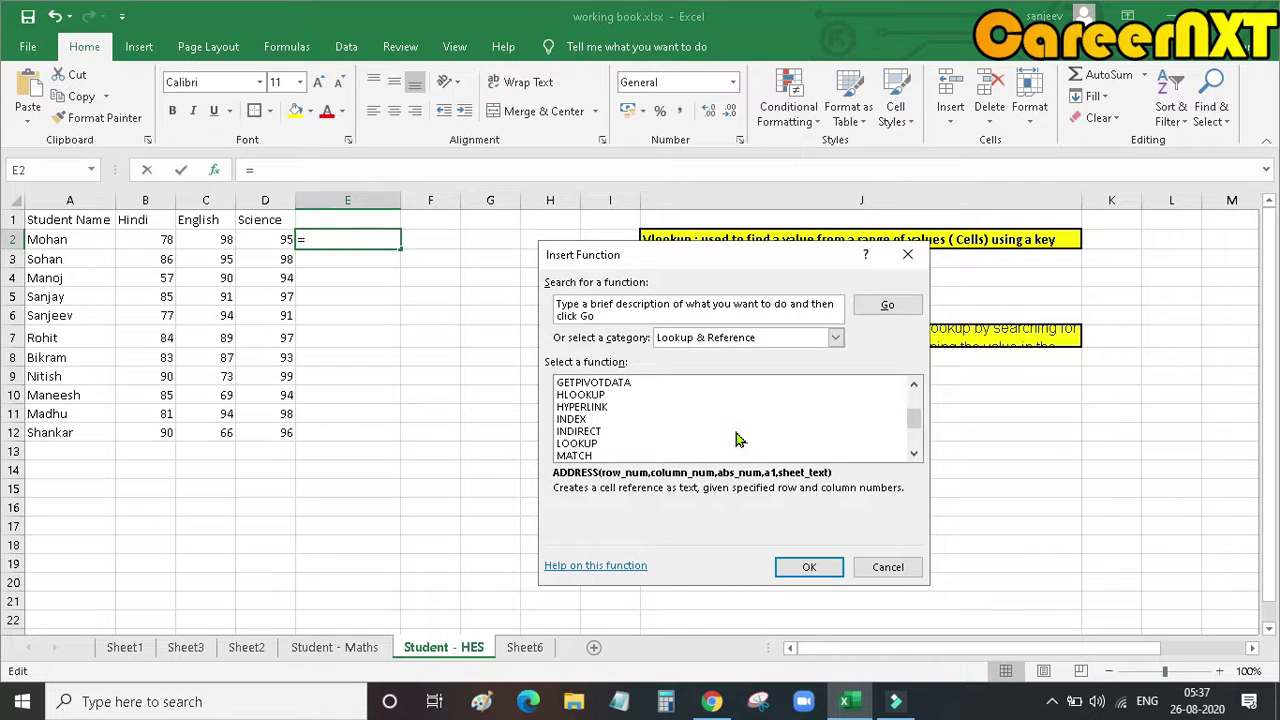
pyautogui.scroll(-2, 688, 455)
pyautogui.click(605, 446)
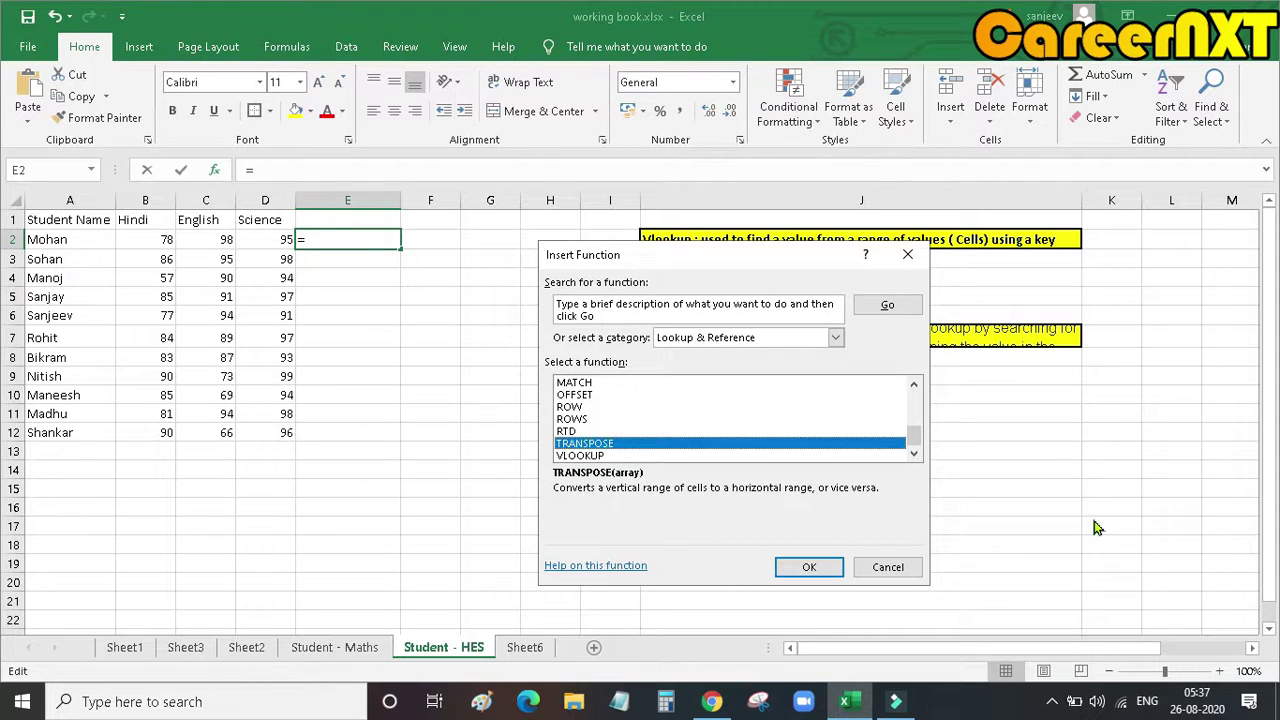
pyautogui.click(589, 456)
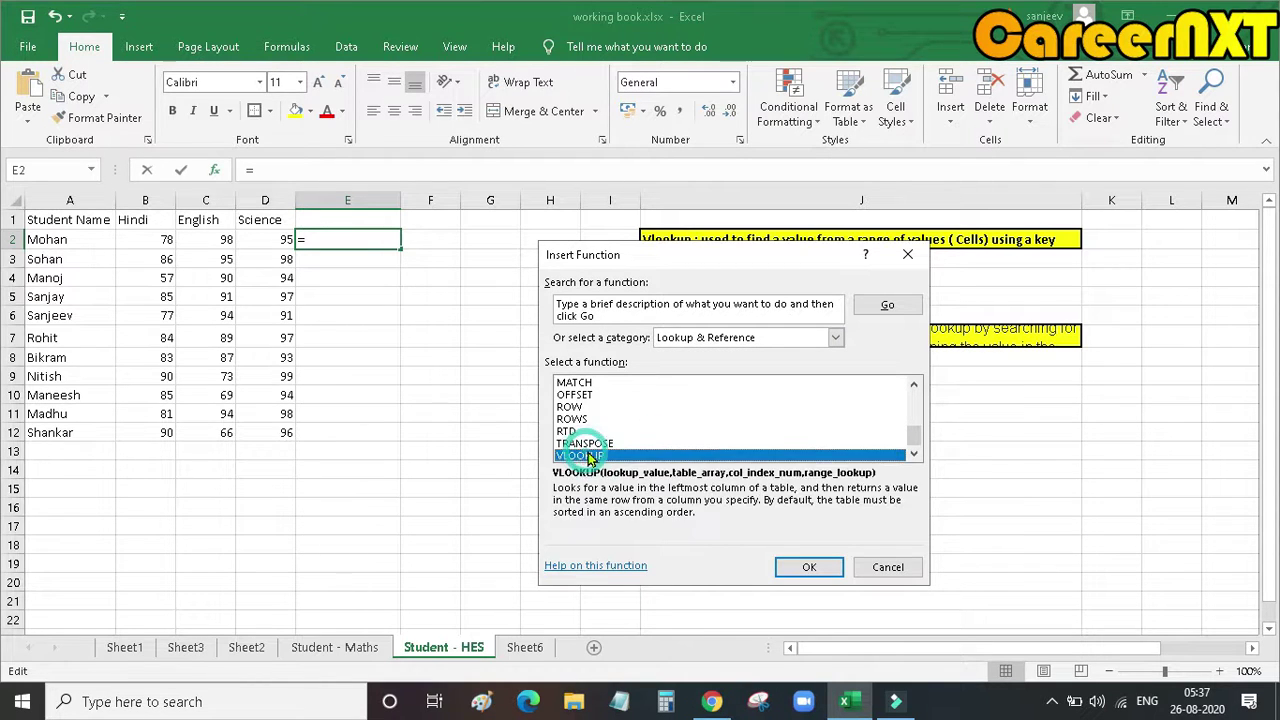
pyautogui.click(812, 566)
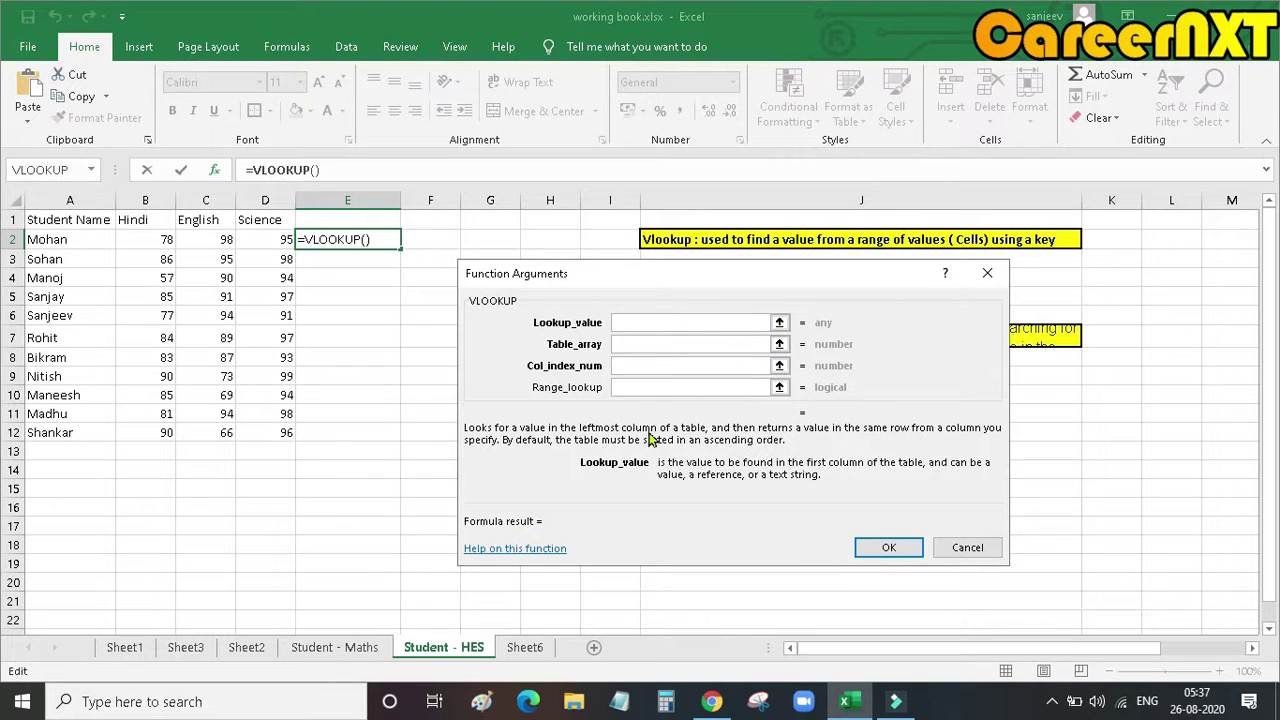
pyautogui.click(966, 548)
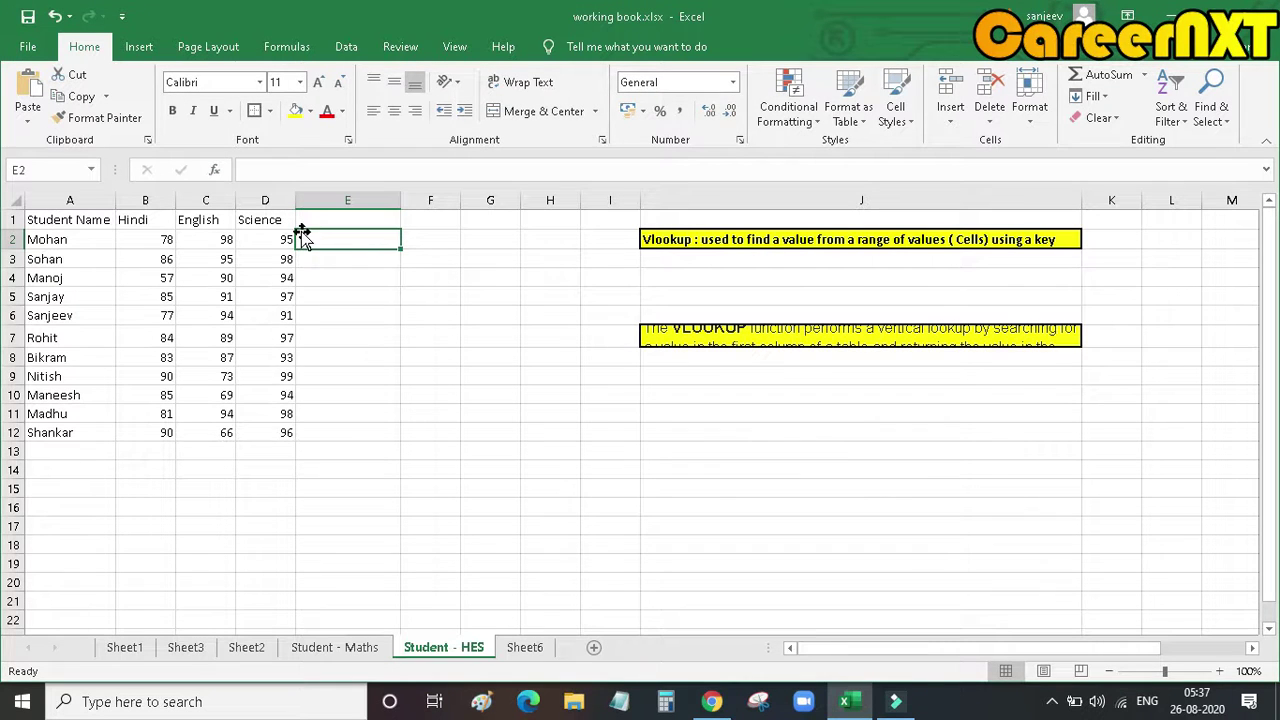
pyautogui.write('=')
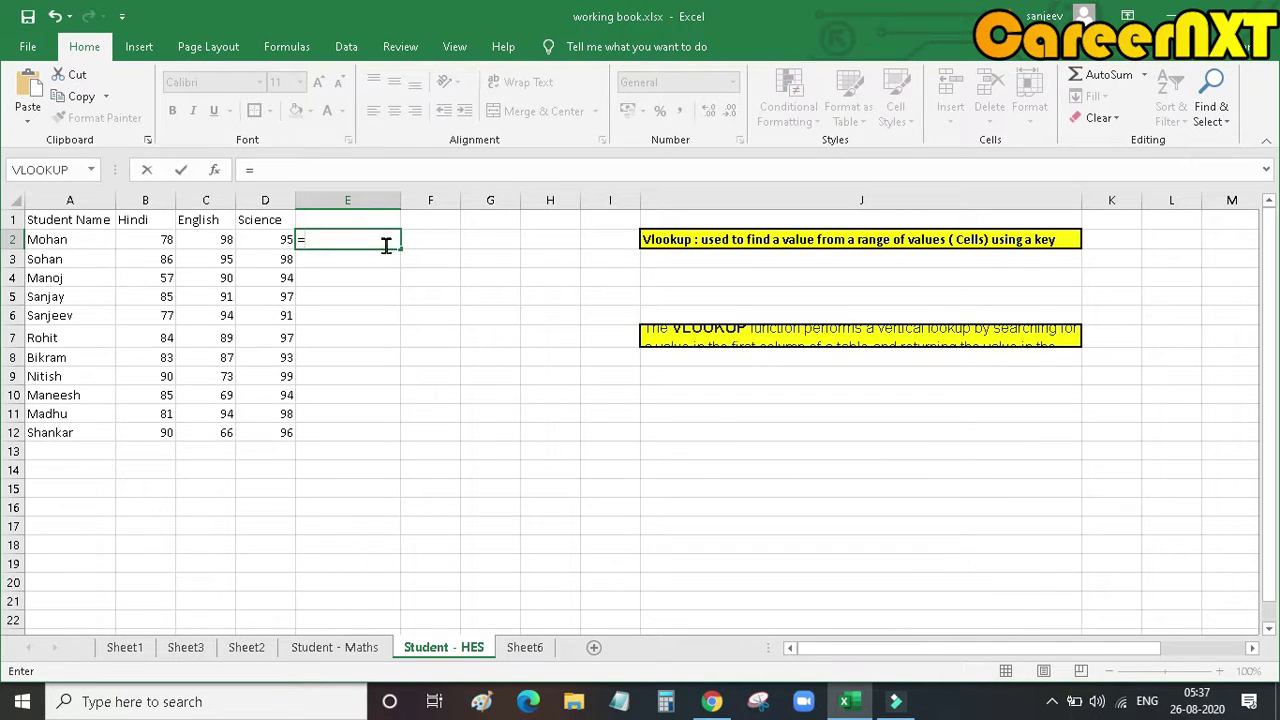
pyautogui.write('vlook')
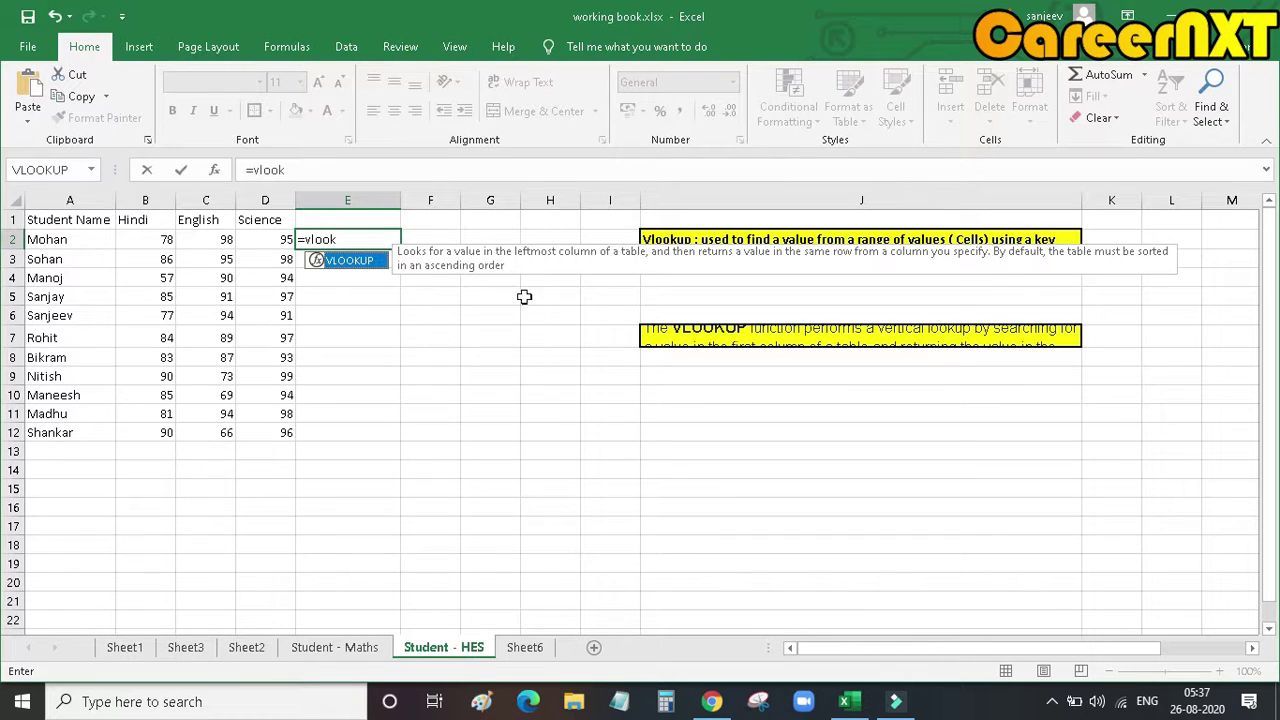
pyautogui.doubleClick(336, 264)
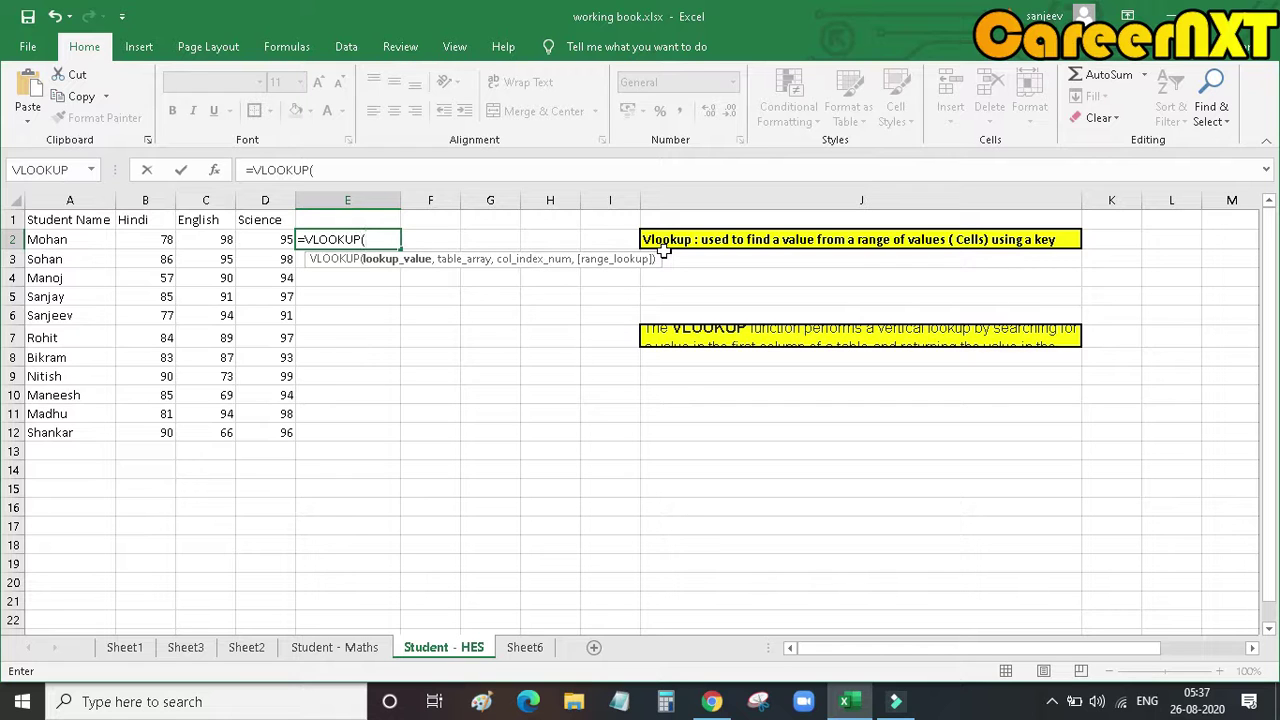
pyautogui.press('Escape')
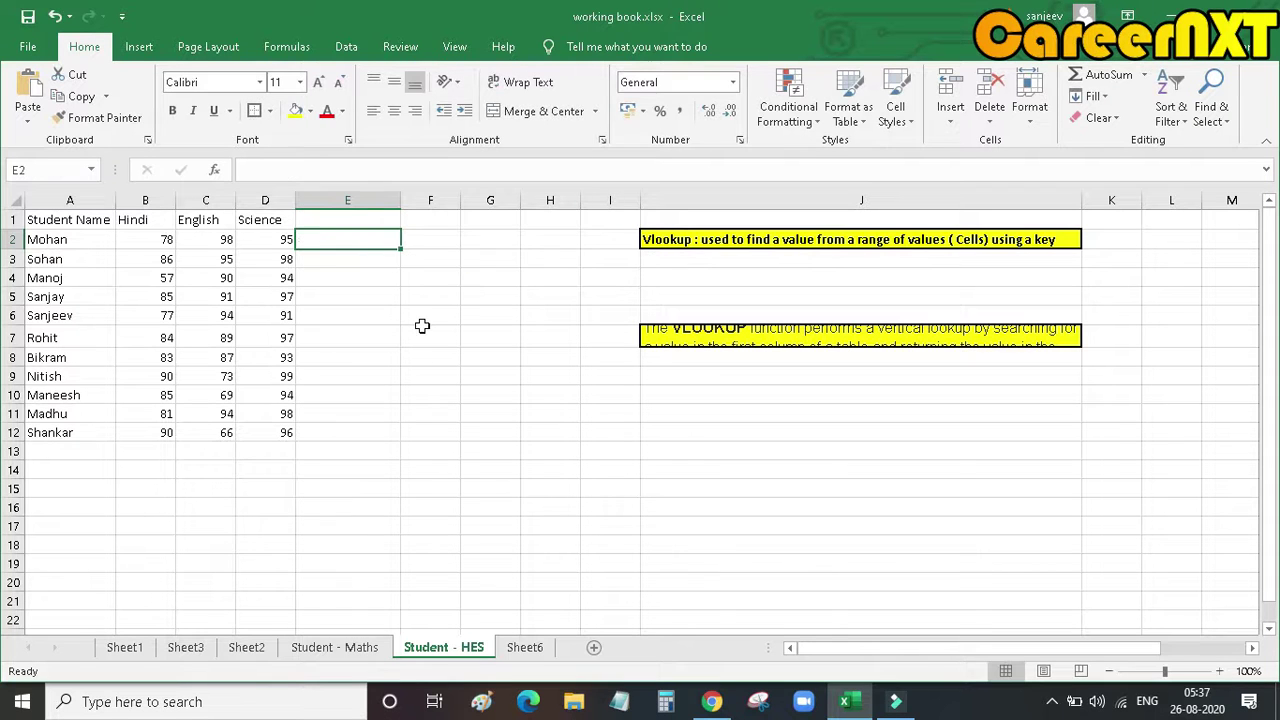
# Insert the VLOOKUP function in cell E2 and set its lookup value to the student names in A2:A12
pyautogui.click(214, 172)
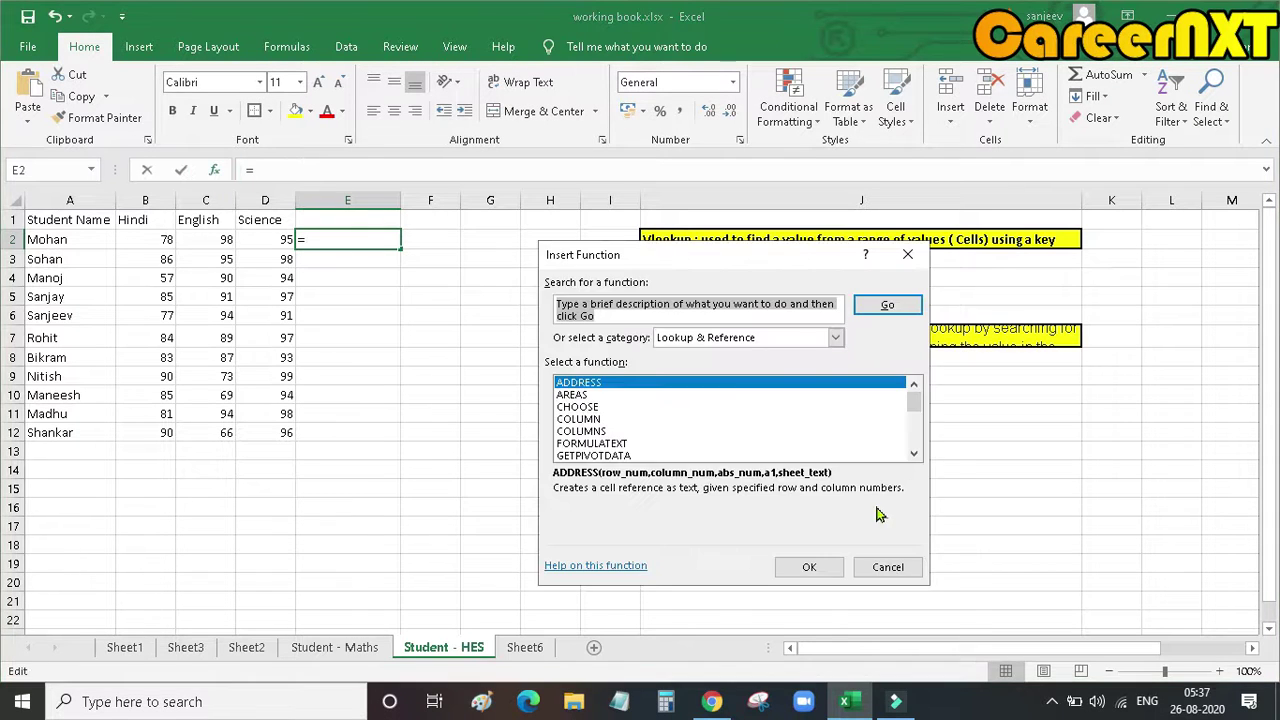
pyautogui.scroll(-1, 698, 427)
pyautogui.scroll(-3, 698, 427)
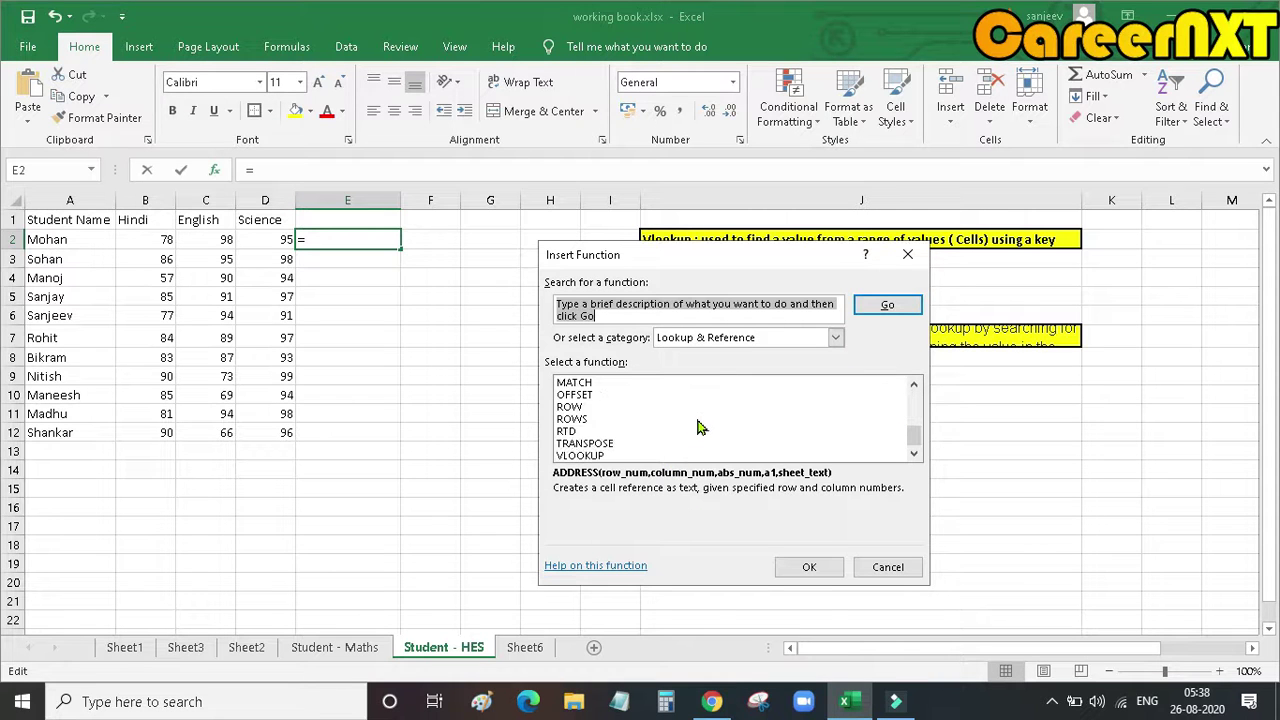
pyautogui.click(590, 456)
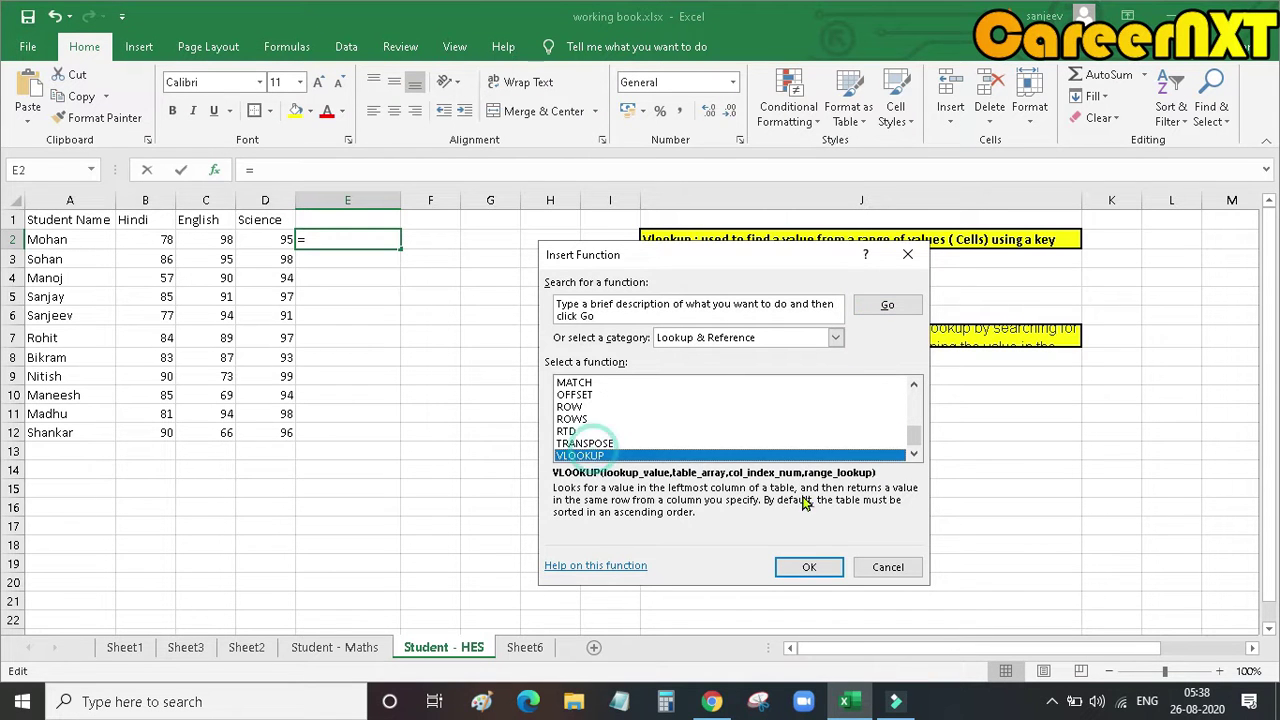
pyautogui.click(808, 569)
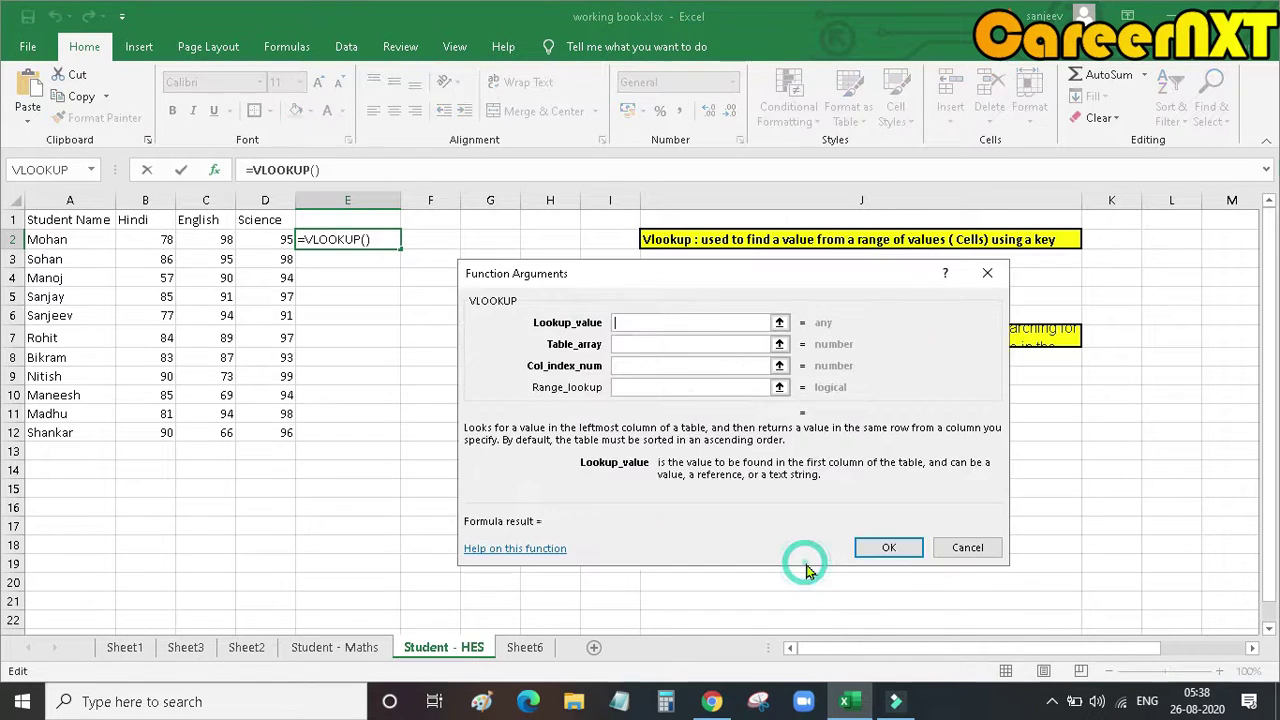
pyautogui.click(652, 323)
pyautogui.moveTo(50, 242); pyautogui.dragTo(52, 440)
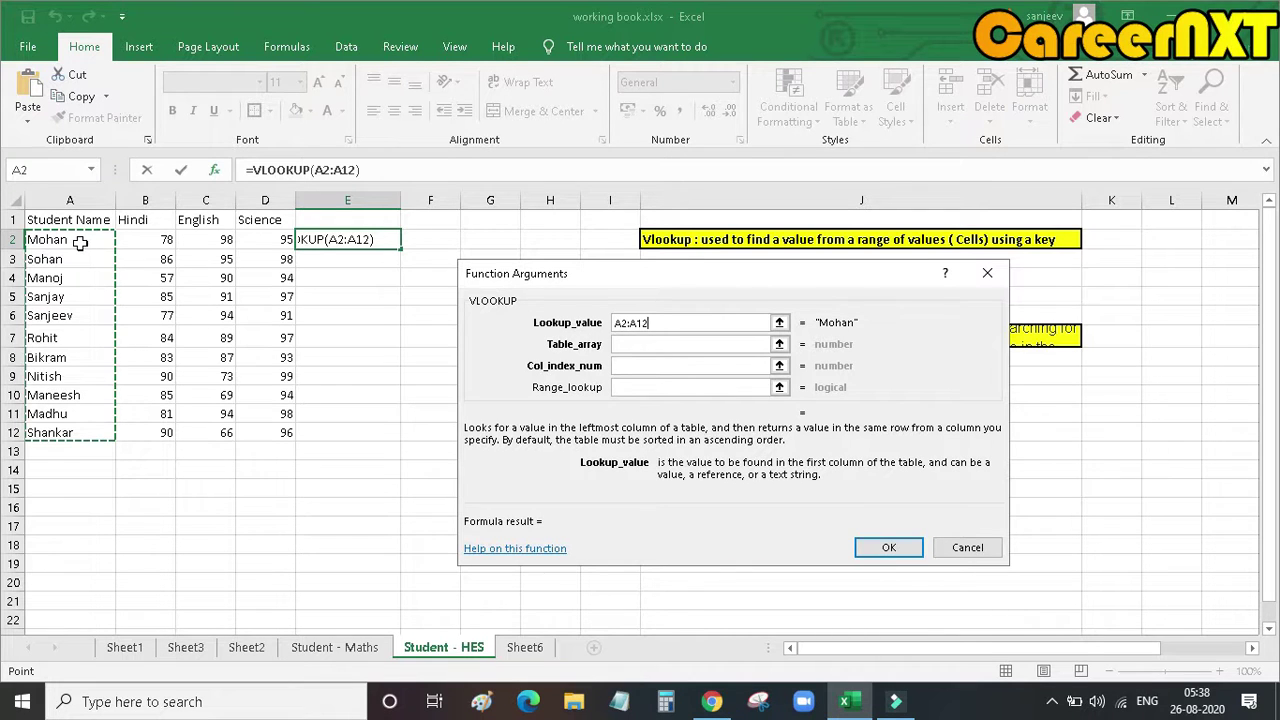
# Set the VLOOKUP table array to range A1:B12 on the Student - Maths sheet
pyautogui.click(626, 343)
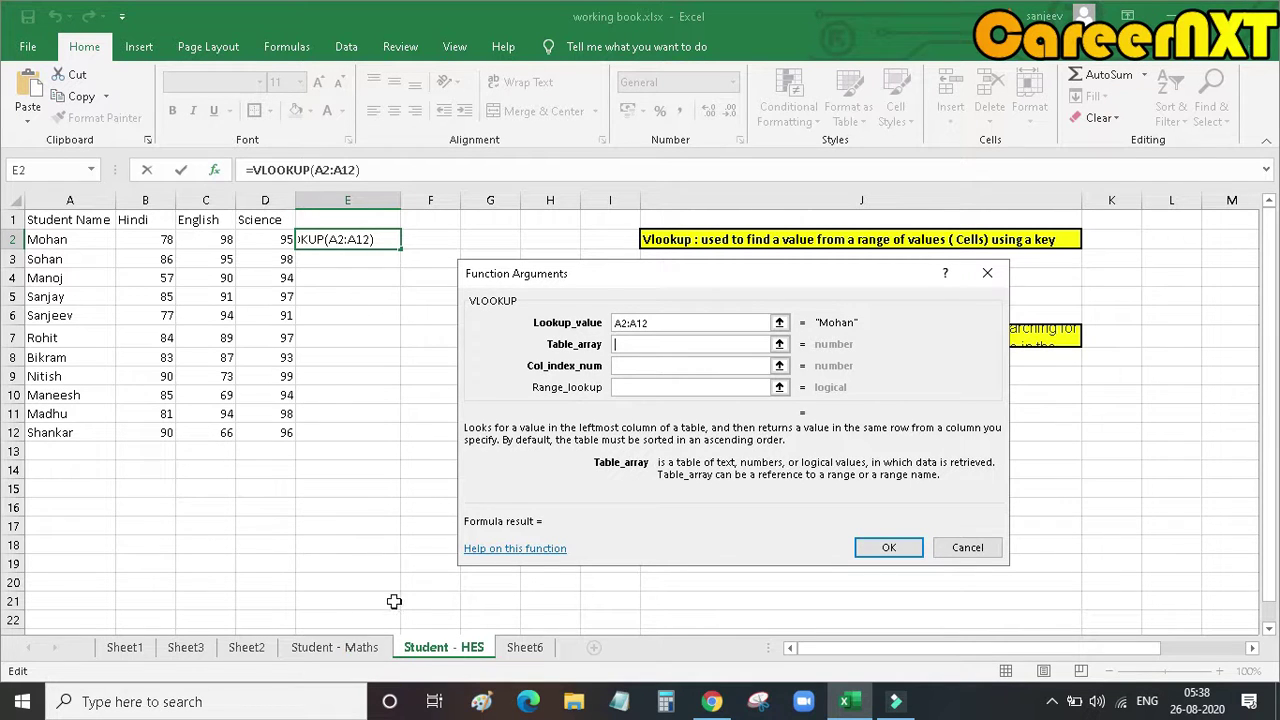
pyautogui.click(358, 650)
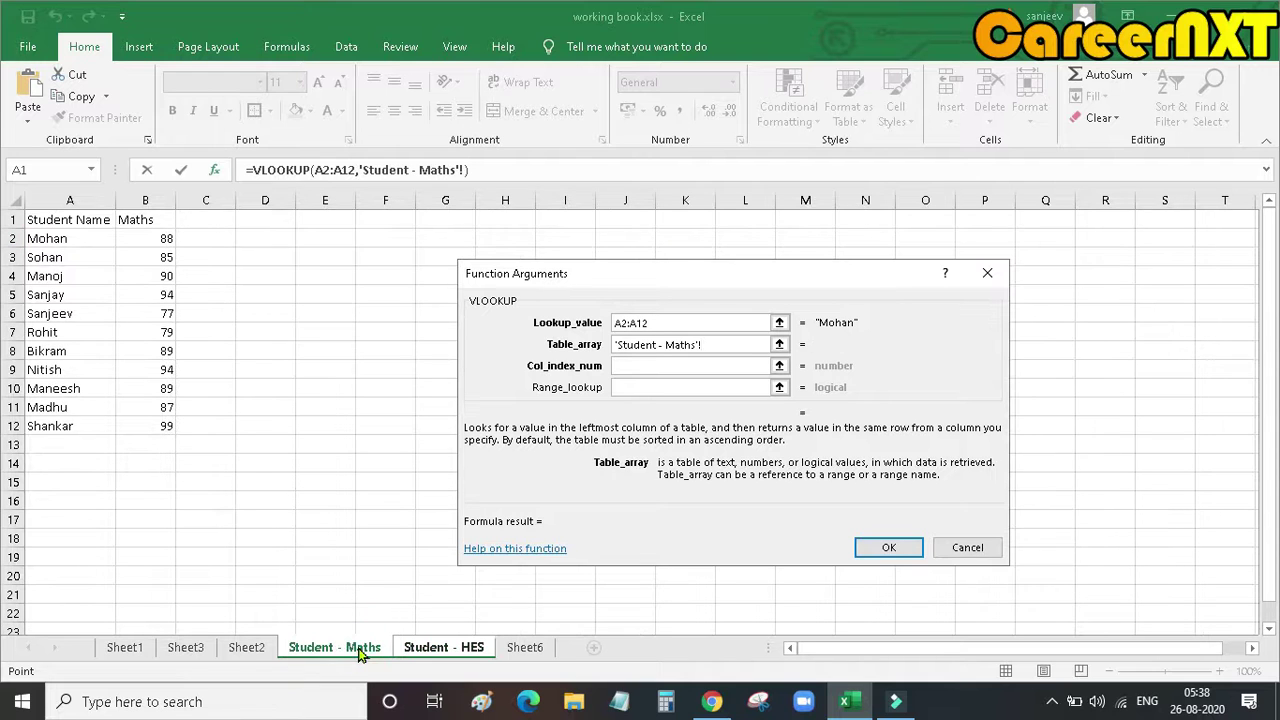
pyautogui.moveTo(40, 226); pyautogui.dragTo(164, 427)
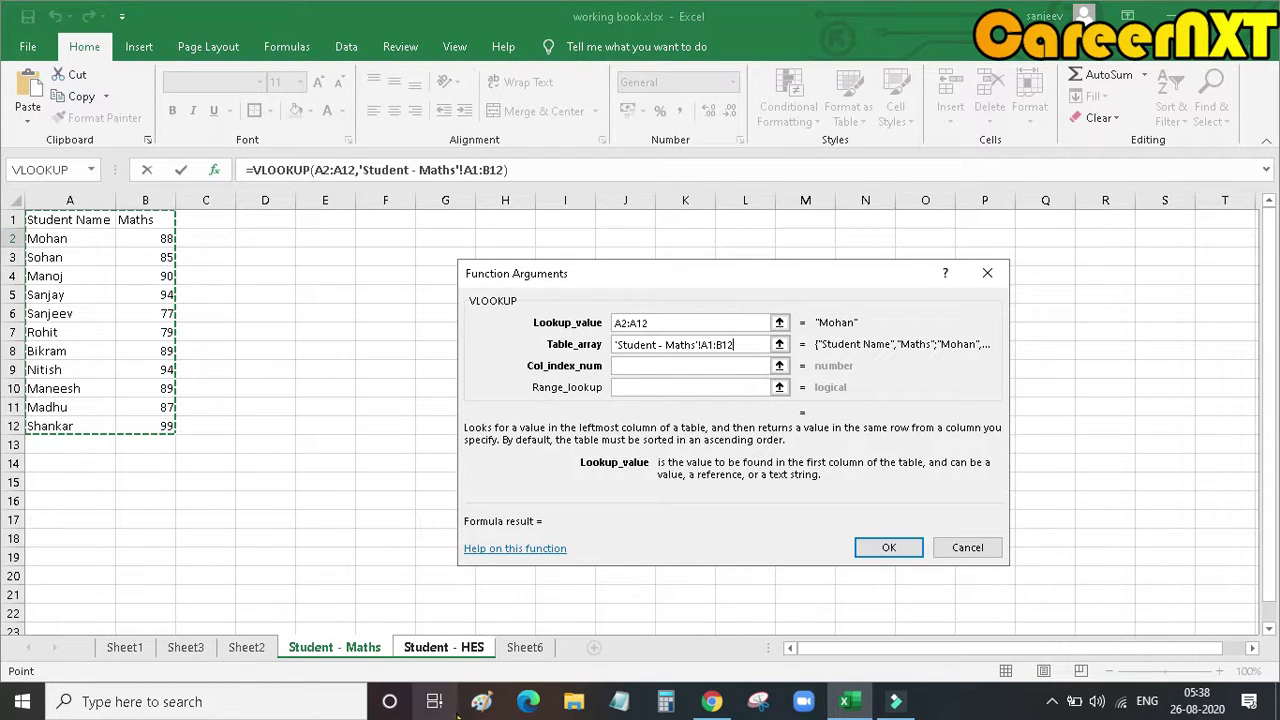
pyautogui.click(686, 322)
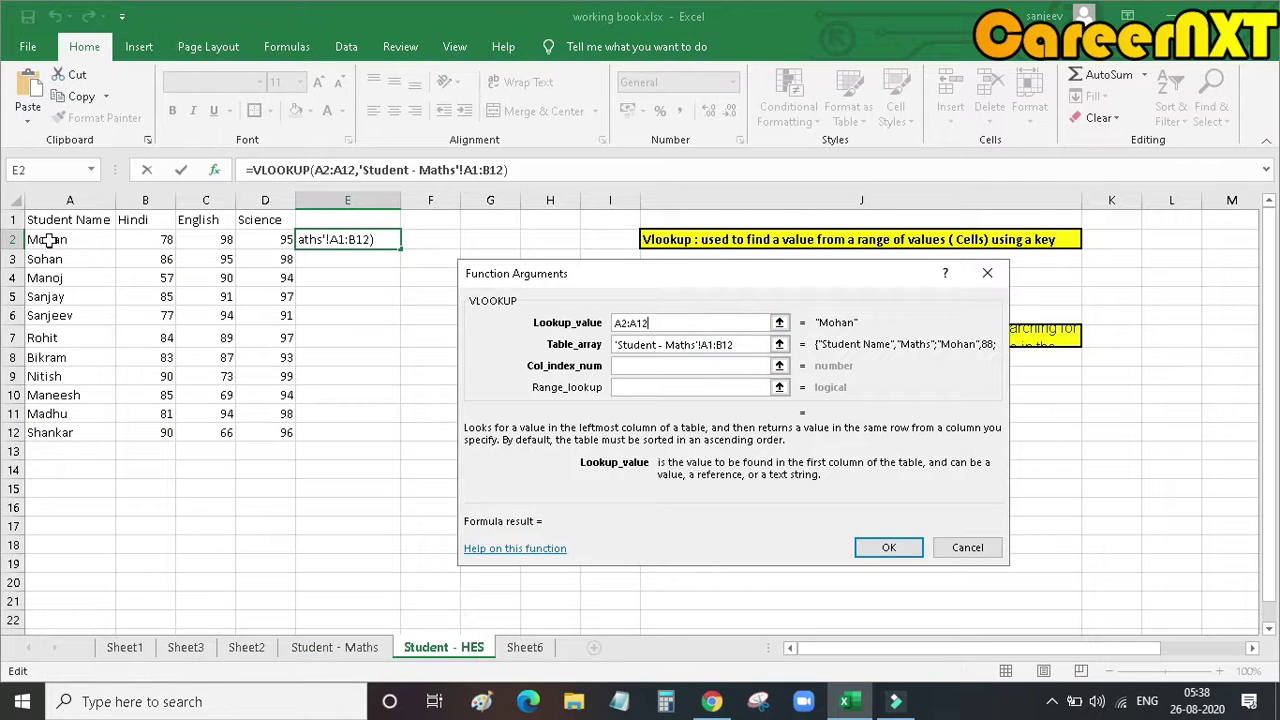
pyautogui.write('+')
pyautogui.click(355, 650)
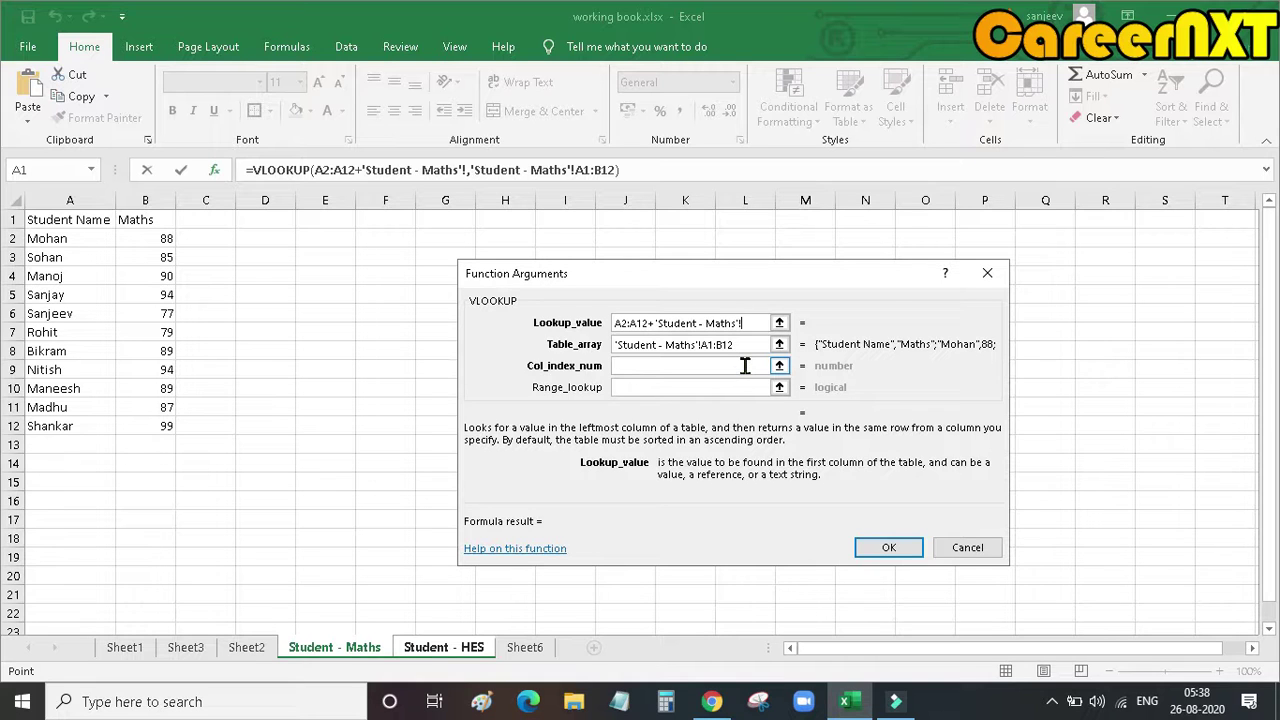
pyautogui.press('BackSpace')
pyautogui.press('BackSpace')
pyautogui.press('BackSpace')
pyautogui.press('BackSpace')
pyautogui.press('BackSpace')
pyautogui.press('BackSpace')
pyautogui.press('BackSpace')
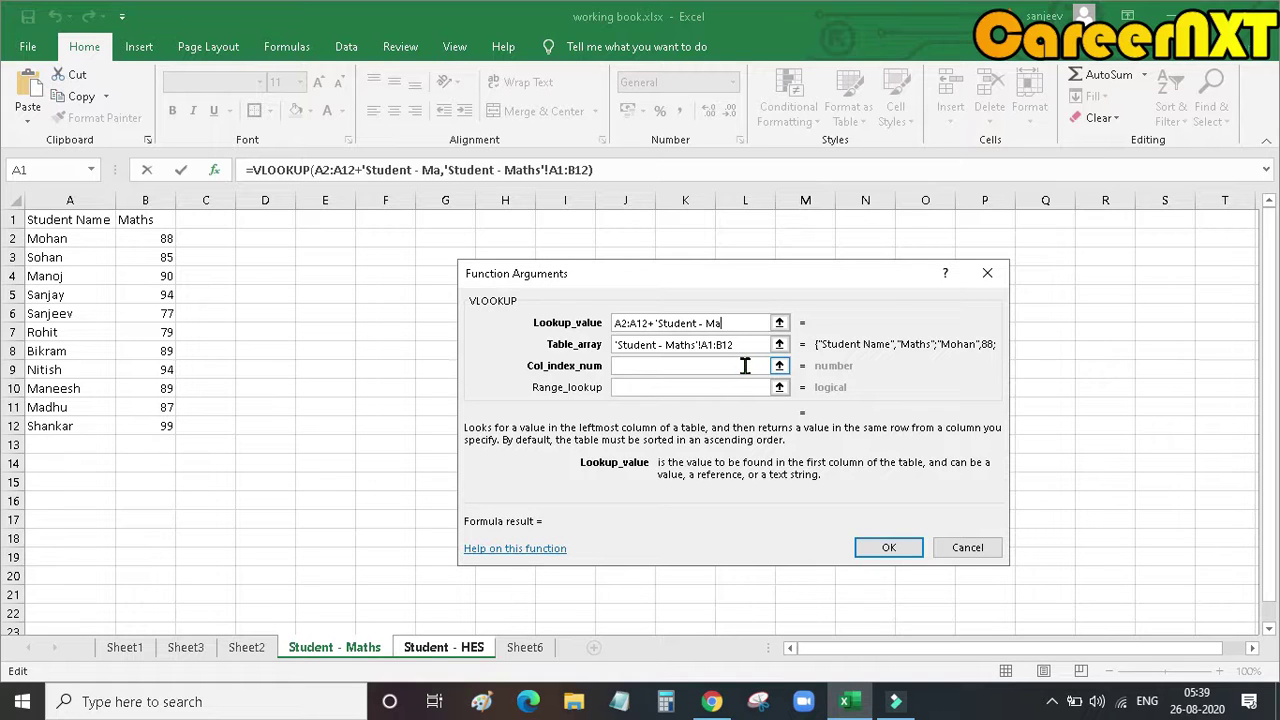
pyautogui.press('BackSpace')
pyautogui.press('BackSpace')
pyautogui.press('BackSpace')
pyautogui.press('BackSpace')
pyautogui.press('BackSpace')
pyautogui.press('BackSpace')
pyautogui.press('BackSpace')
pyautogui.press('BackSpace')
pyautogui.press('BackSpace')
pyautogui.press('BackSpace')
pyautogui.press('BackSpace')
pyautogui.press('BackSpace')
pyautogui.press('BackSpace')
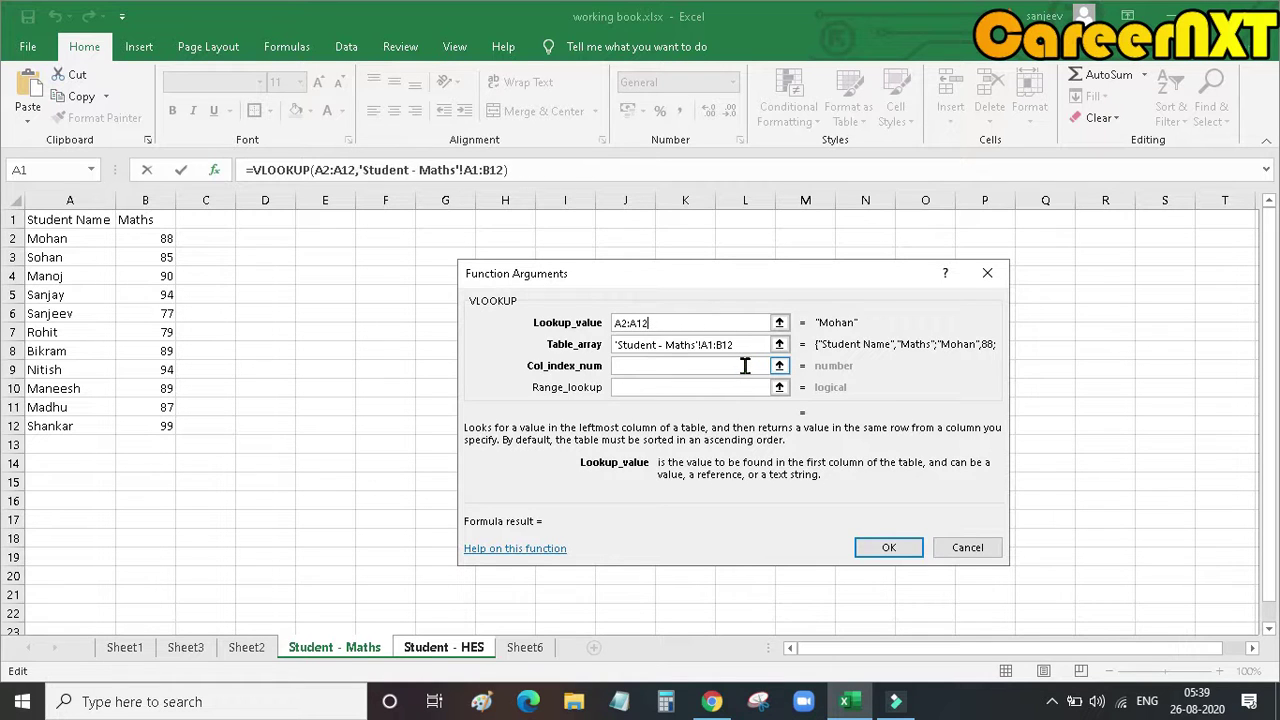
pyautogui.write('2')
# Clear the table array argument and reselect the names and marks in A1:B12 on the Student - Maths sheet
pyautogui.click(747, 345)
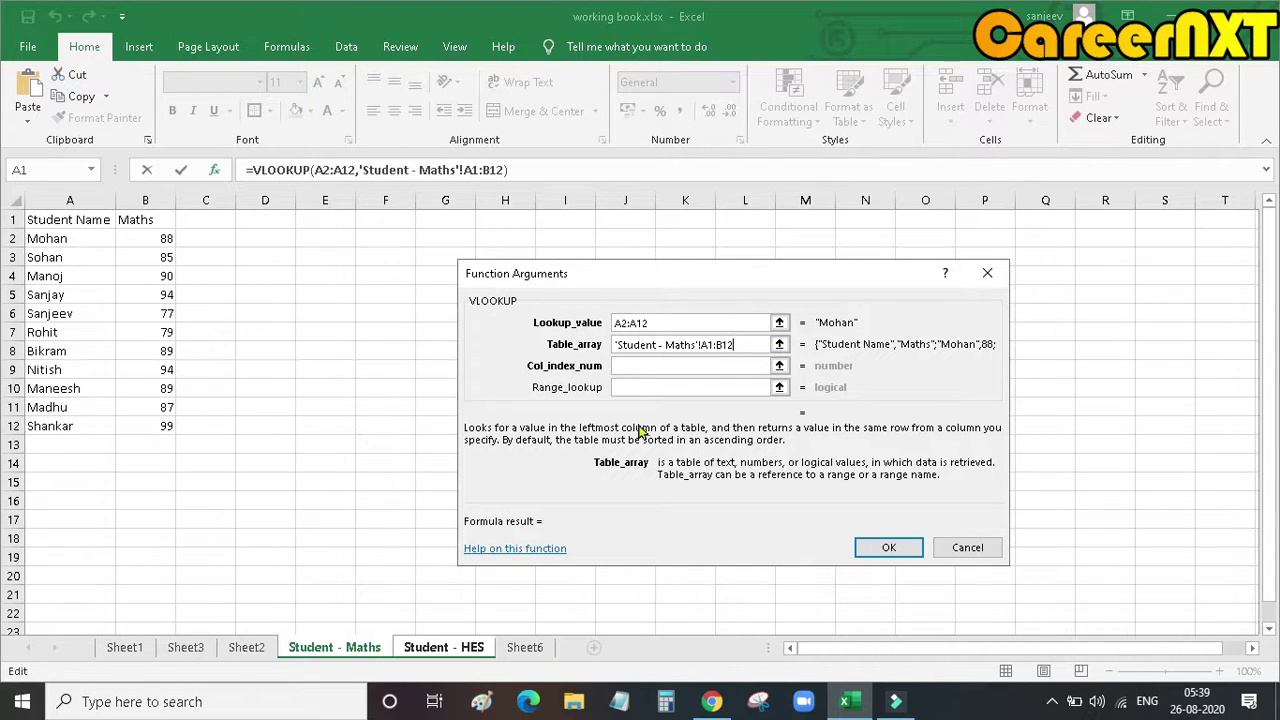
pyautogui.click(735, 343)
pyautogui.moveTo(735, 343); pyautogui.dragTo(516, 350)
pyautogui.press('BackSpace')
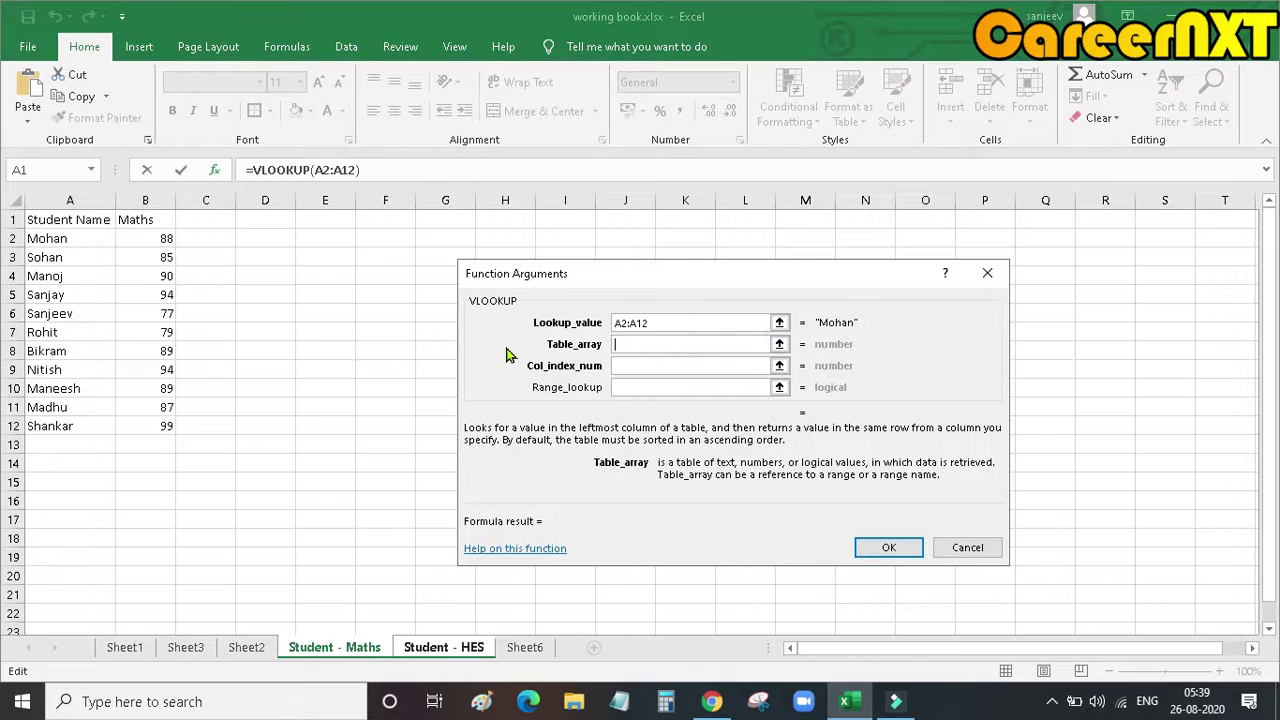
pyautogui.moveTo(35, 235); pyautogui.dragTo(37, 424)
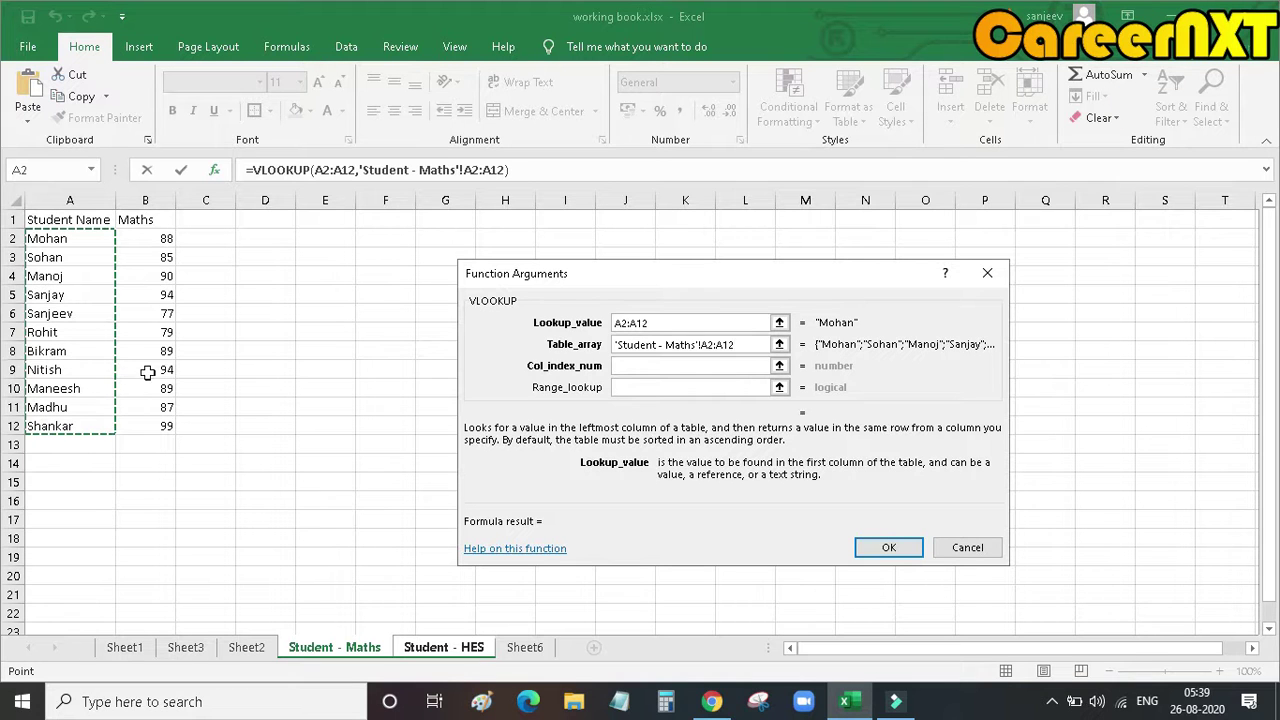
pyautogui.moveTo(171, 424); pyautogui.dragTo(55, 221)
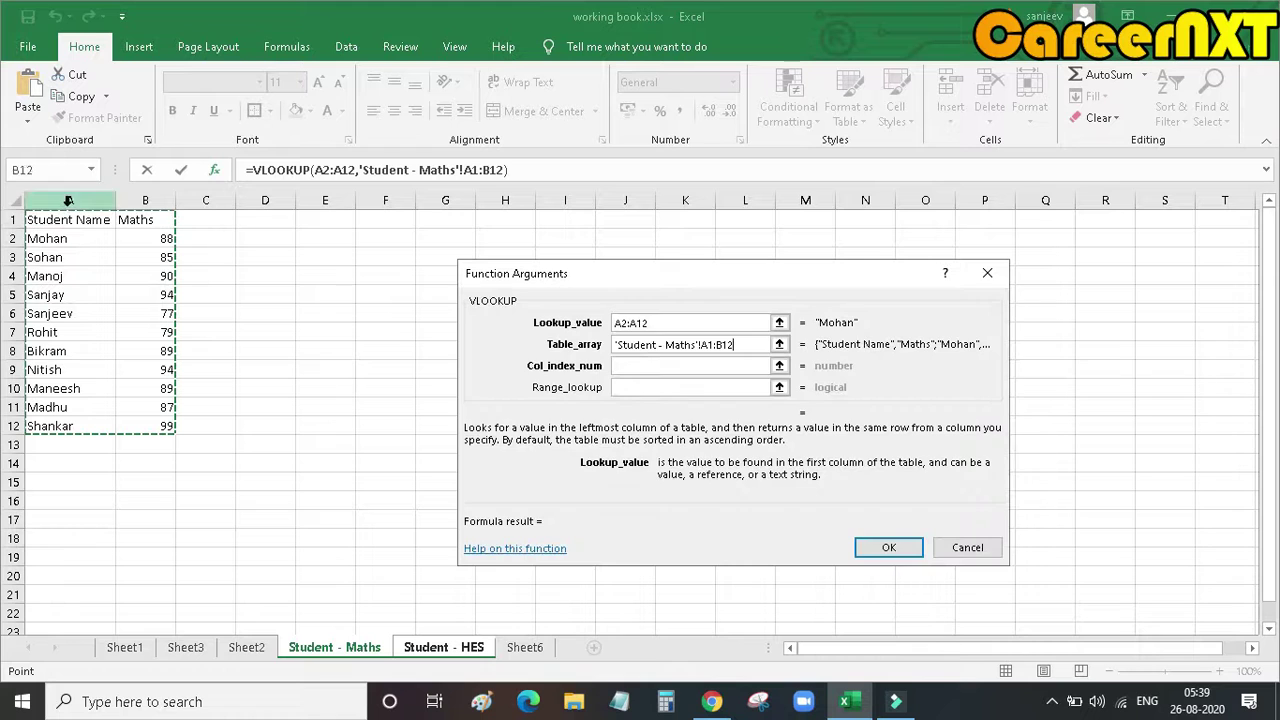
# Remove the stray sheet reference from the table array and set the argument to 'Student - Maths'!A1:B12 again
pyautogui.click(621, 366)
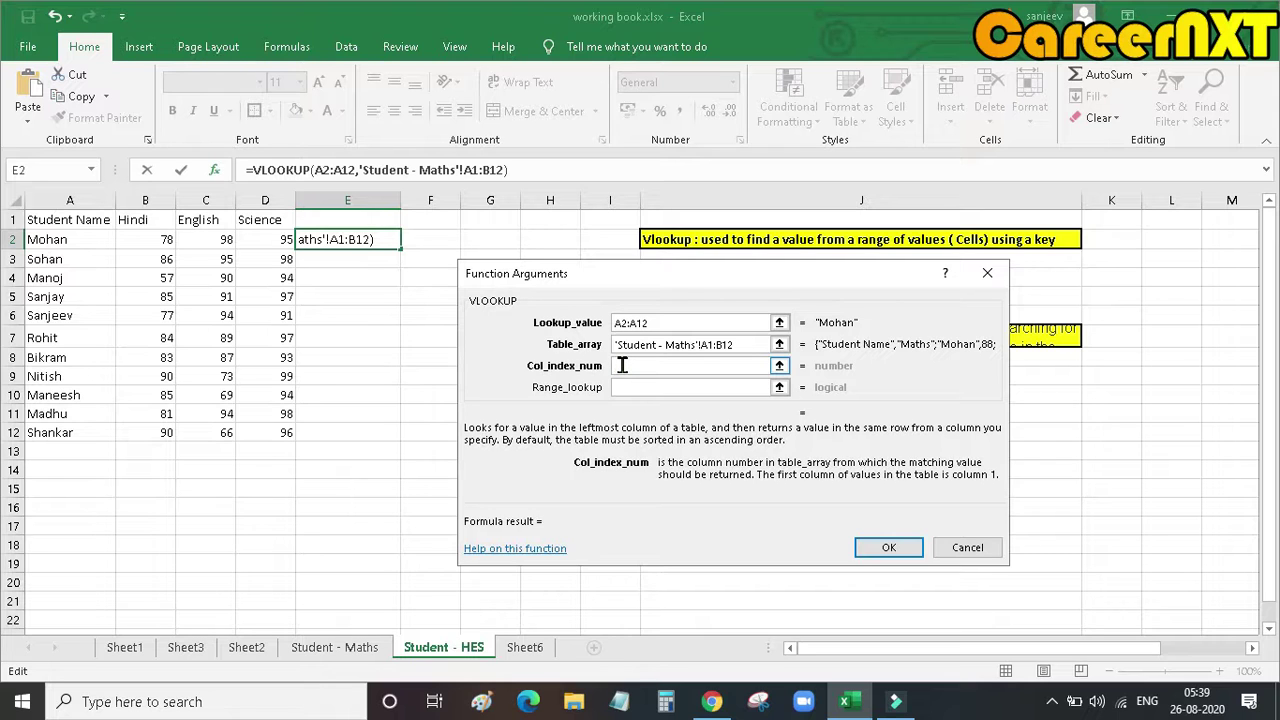
pyautogui.click(738, 344)
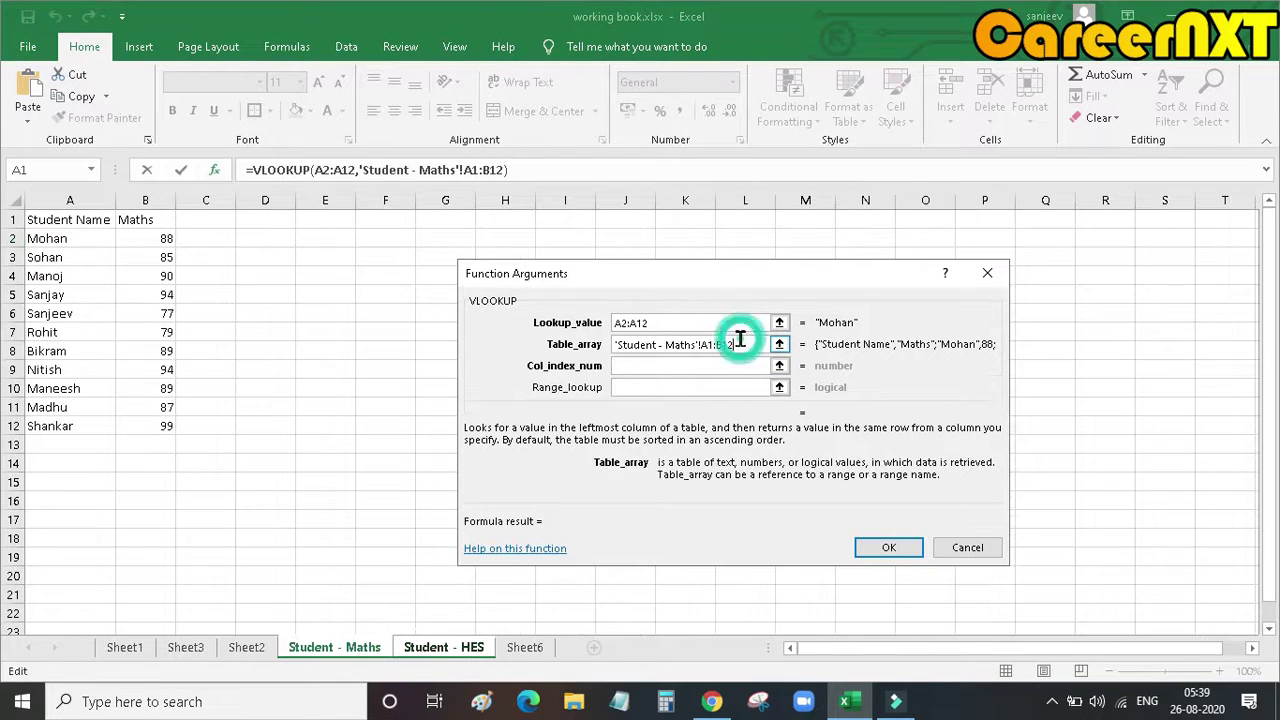
pyautogui.click(350, 648)
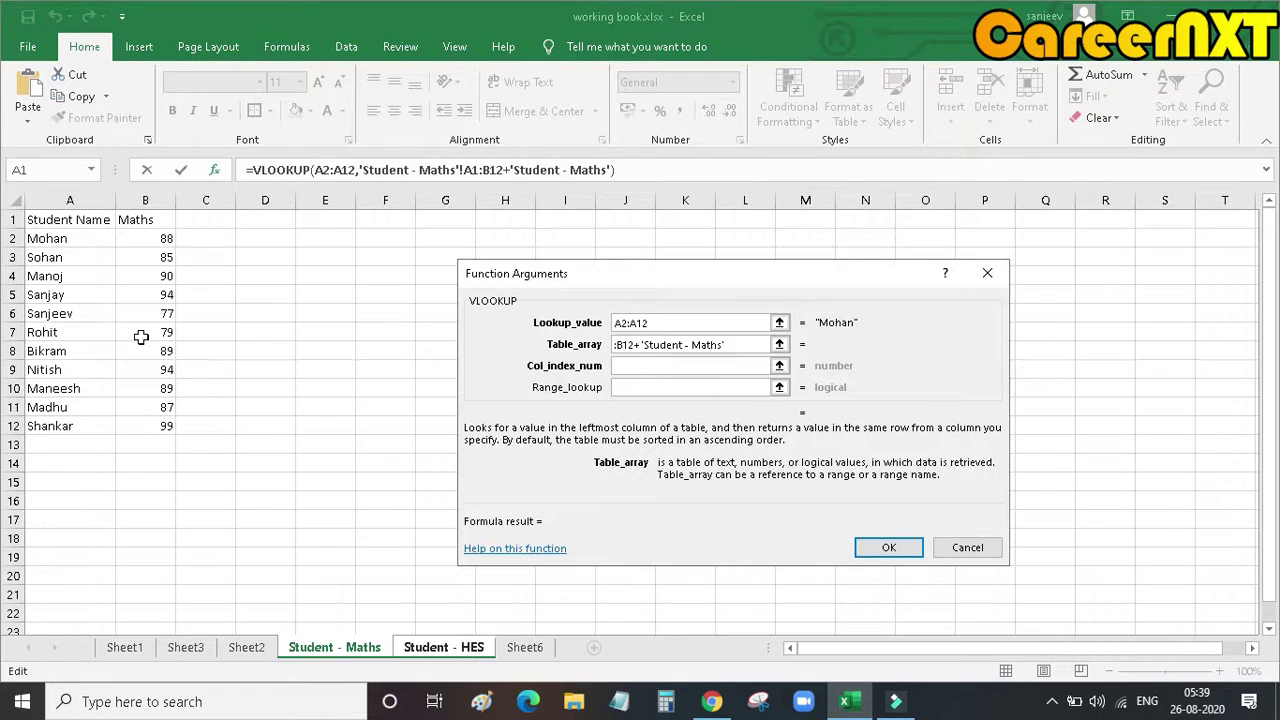
pyautogui.moveTo(757, 344); pyautogui.dragTo(449, 340)
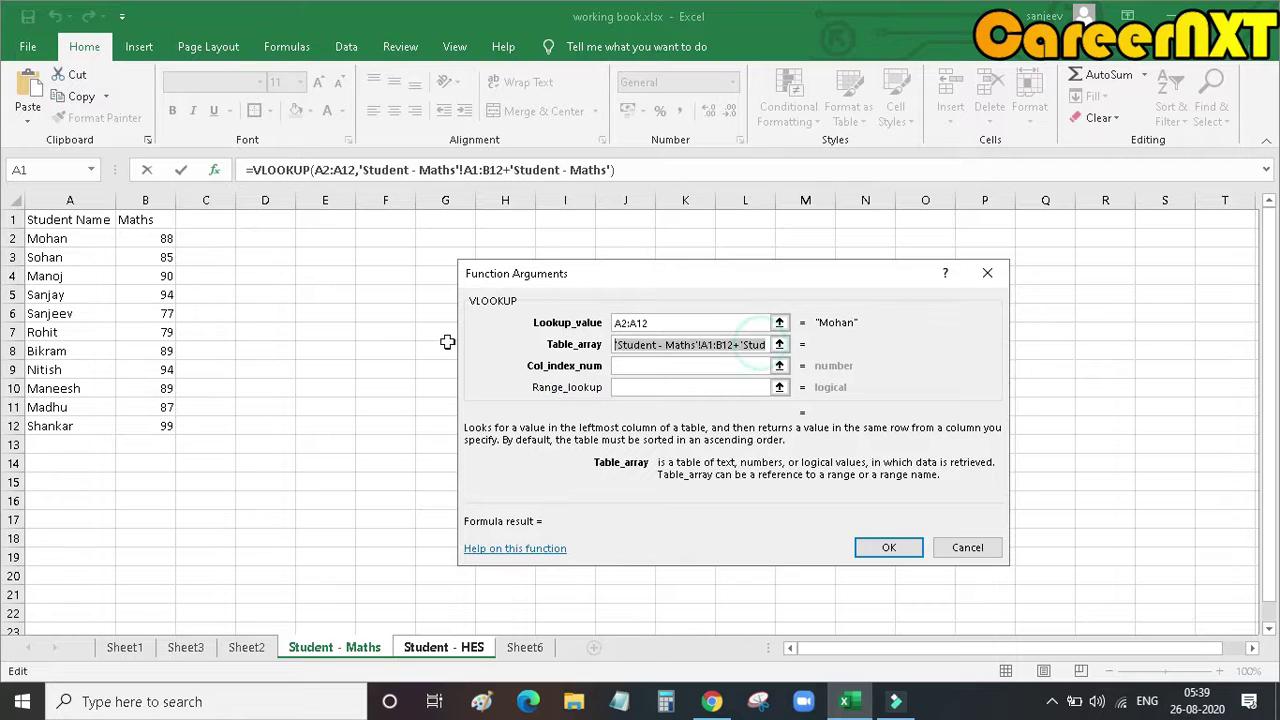
pyautogui.press('BackSpace')
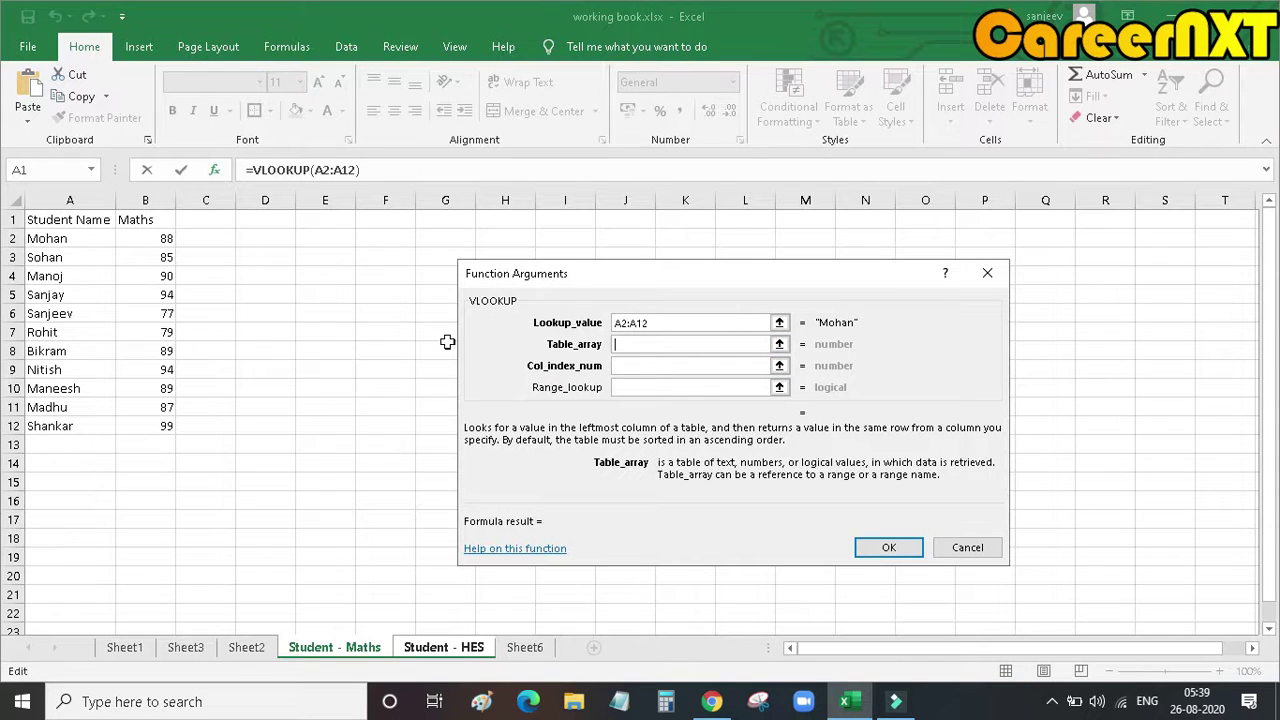
pyautogui.moveTo(171, 423); pyautogui.dragTo(18, 207)
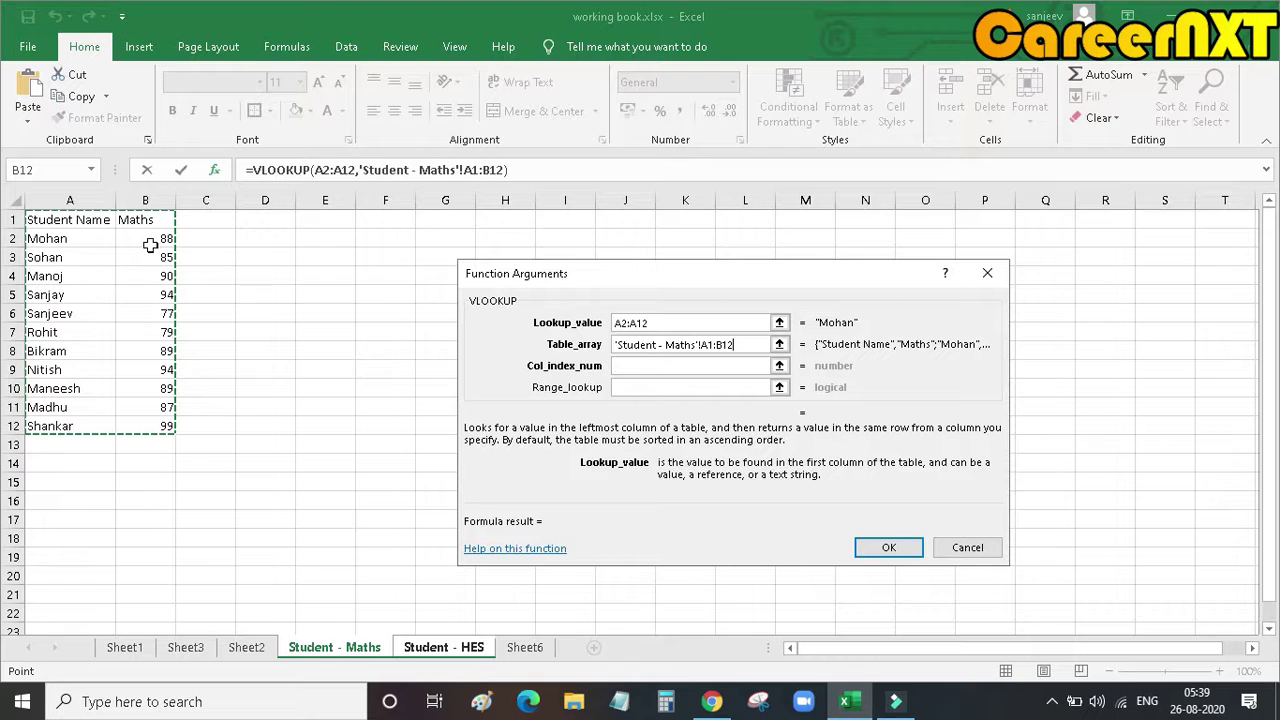
# Set the VLOOKUP column index number to 2 and the range lookup to FALSE for an exact match
pyautogui.click(647, 364)
pyautogui.write('2')
pyautogui.click(641, 389)
pyautogui.click(641, 389)
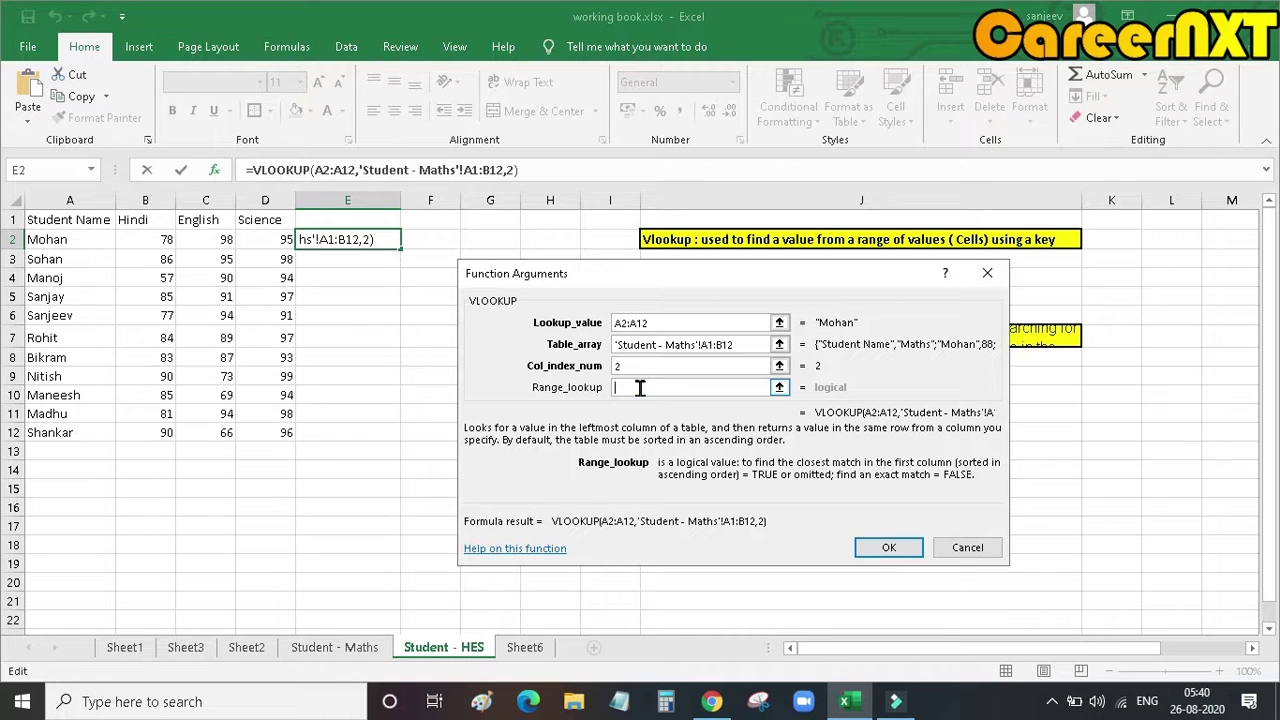
pyautogui.write('FALSE')
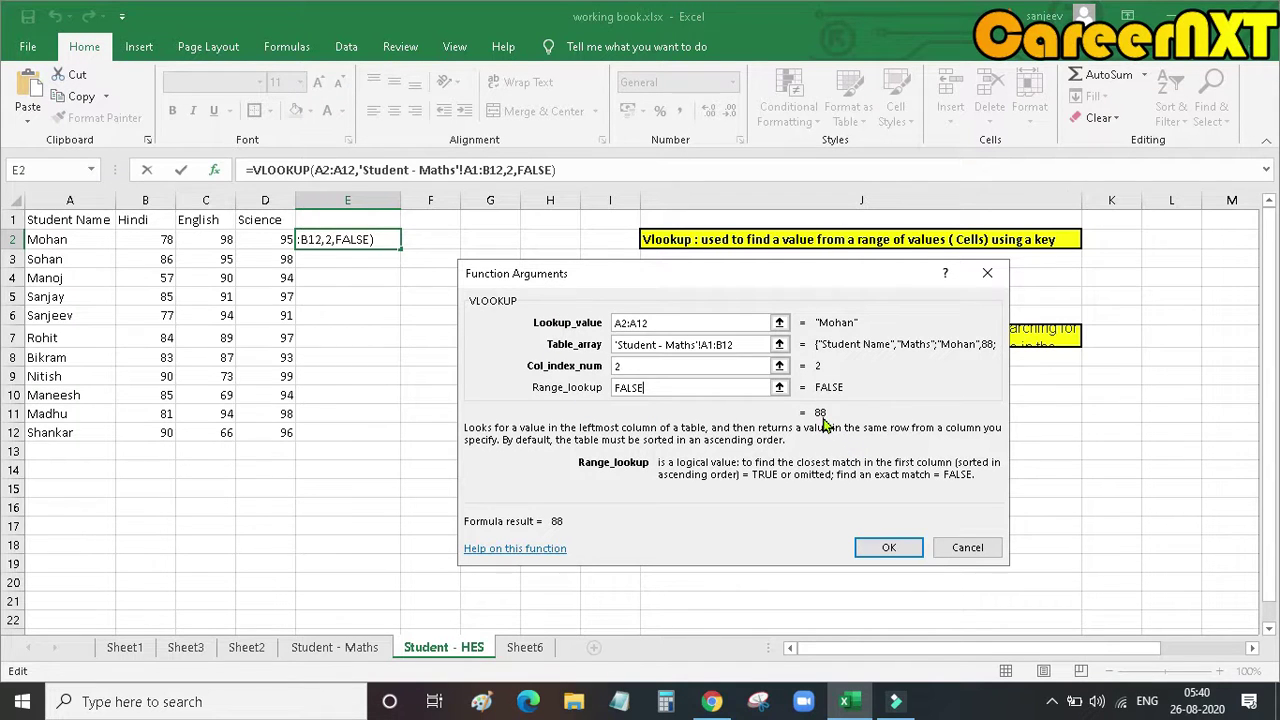
# Insert the completed VLOOKUP formula in cell E2 and check its result against cell B2 of the Student - Maths sheet
pyautogui.click(866, 549)
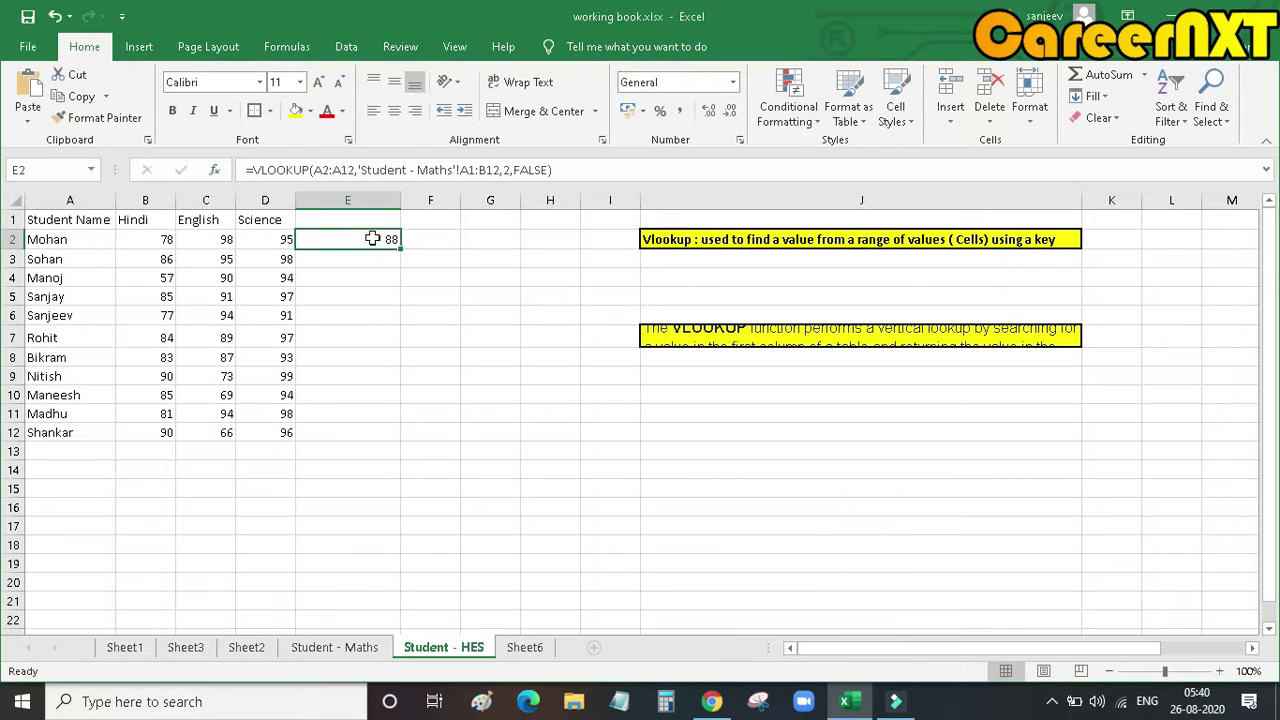
pyautogui.click(333, 648)
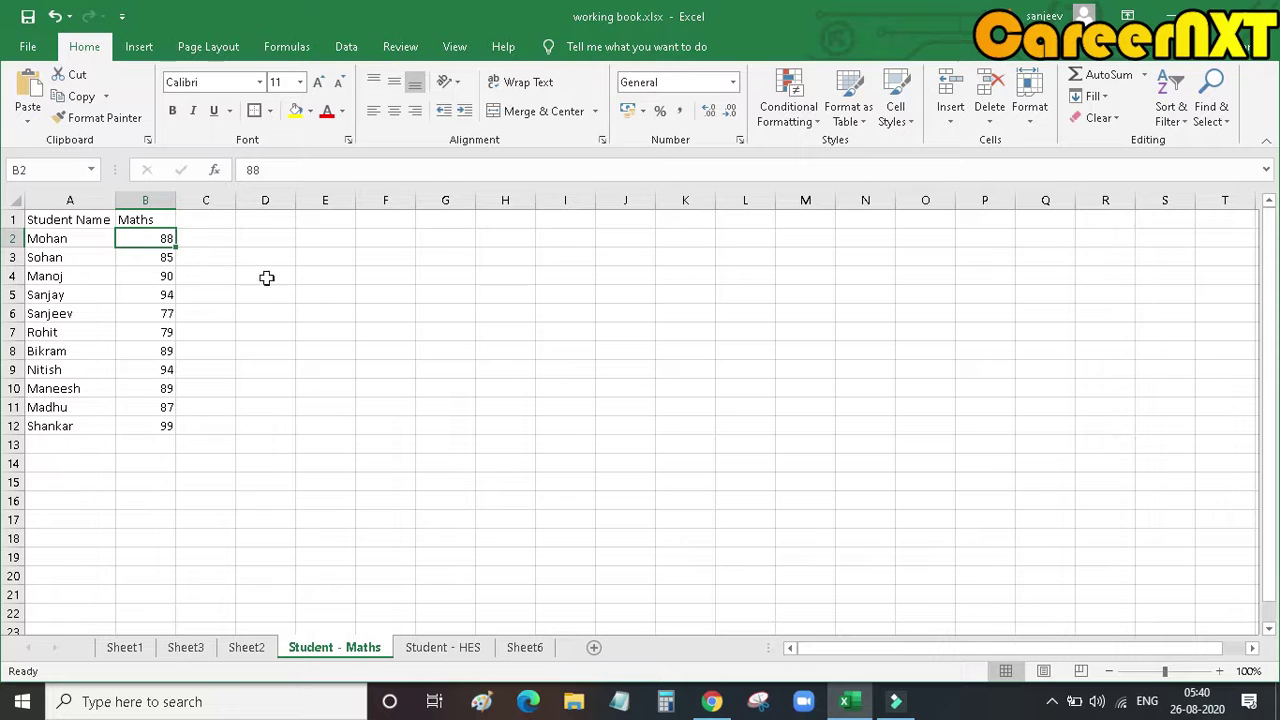
pyautogui.click(40, 237)
pyautogui.click(152, 238)
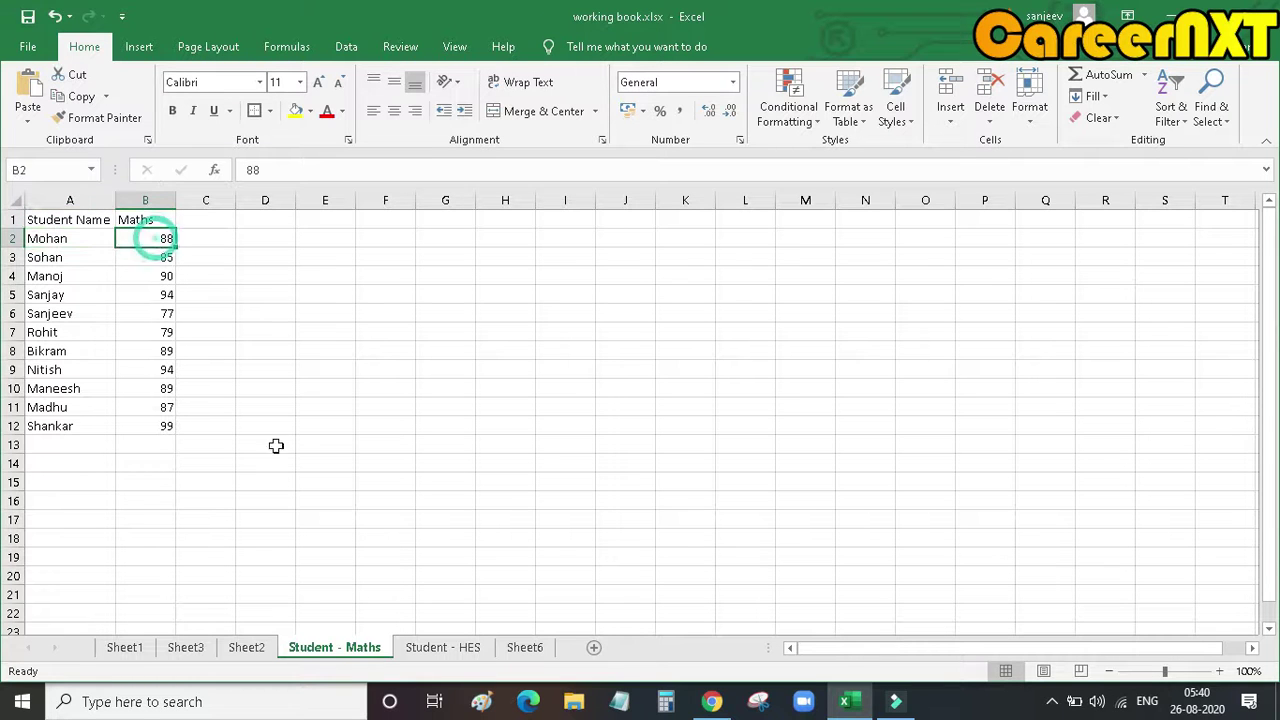
pyautogui.click(445, 650)
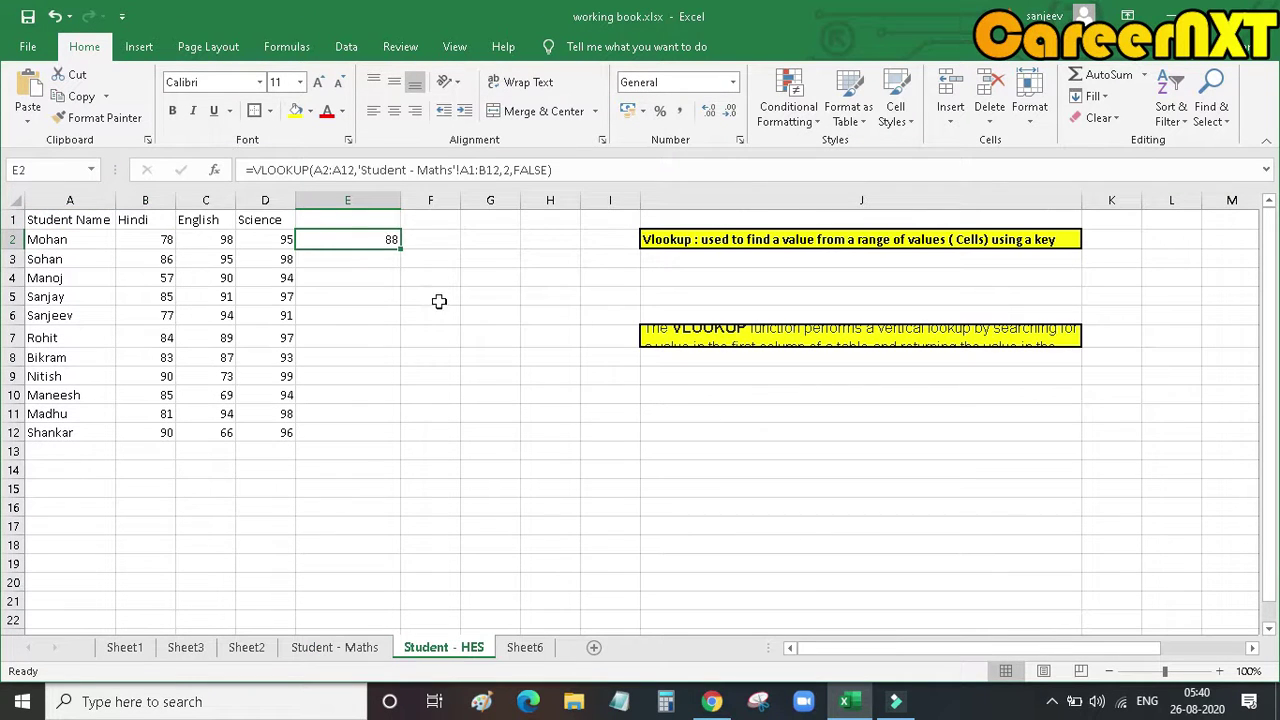
# Copy the VLOOKUP formula from E2 into E3 and check its result against cell B3 of the Student - Maths sheet
pyautogui.click(342, 259)
pyautogui.click(343, 240)
pyautogui.hotkey('ctrl', 'c')
pyautogui.click(357, 263)
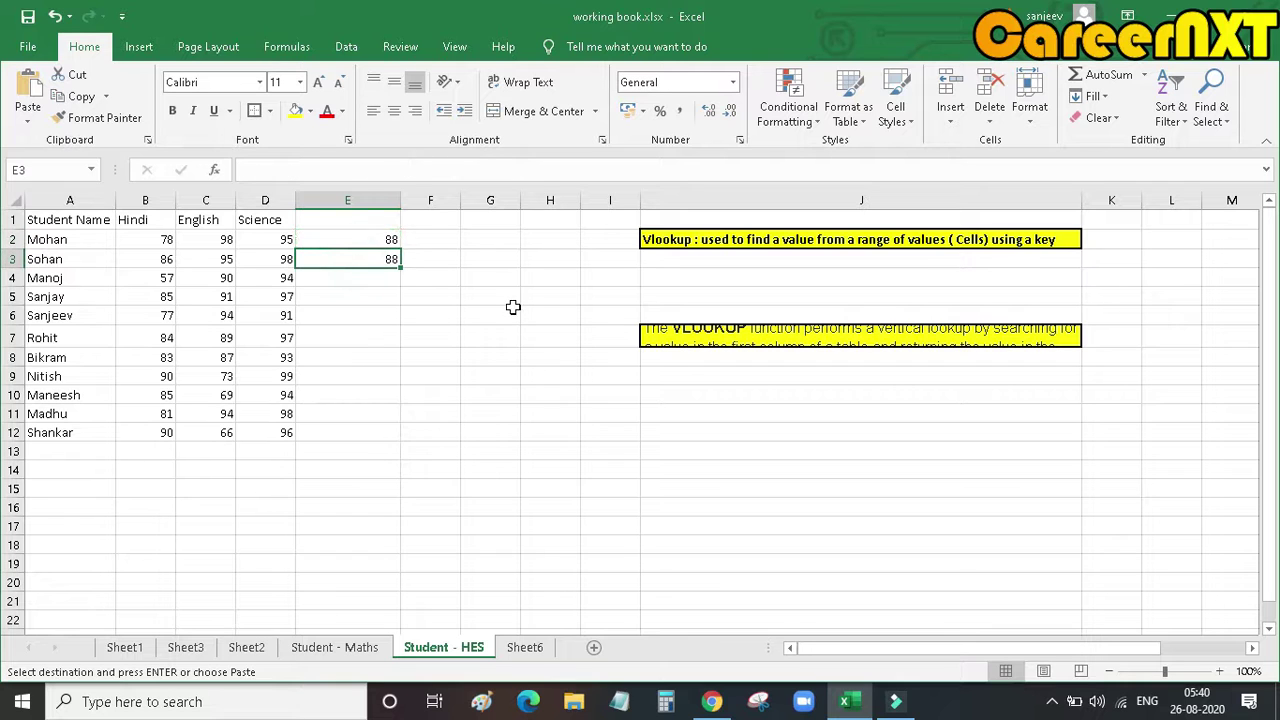
pyautogui.hotkey('ctrl', 'v')
pyautogui.click(407, 413)
pyautogui.click(362, 262)
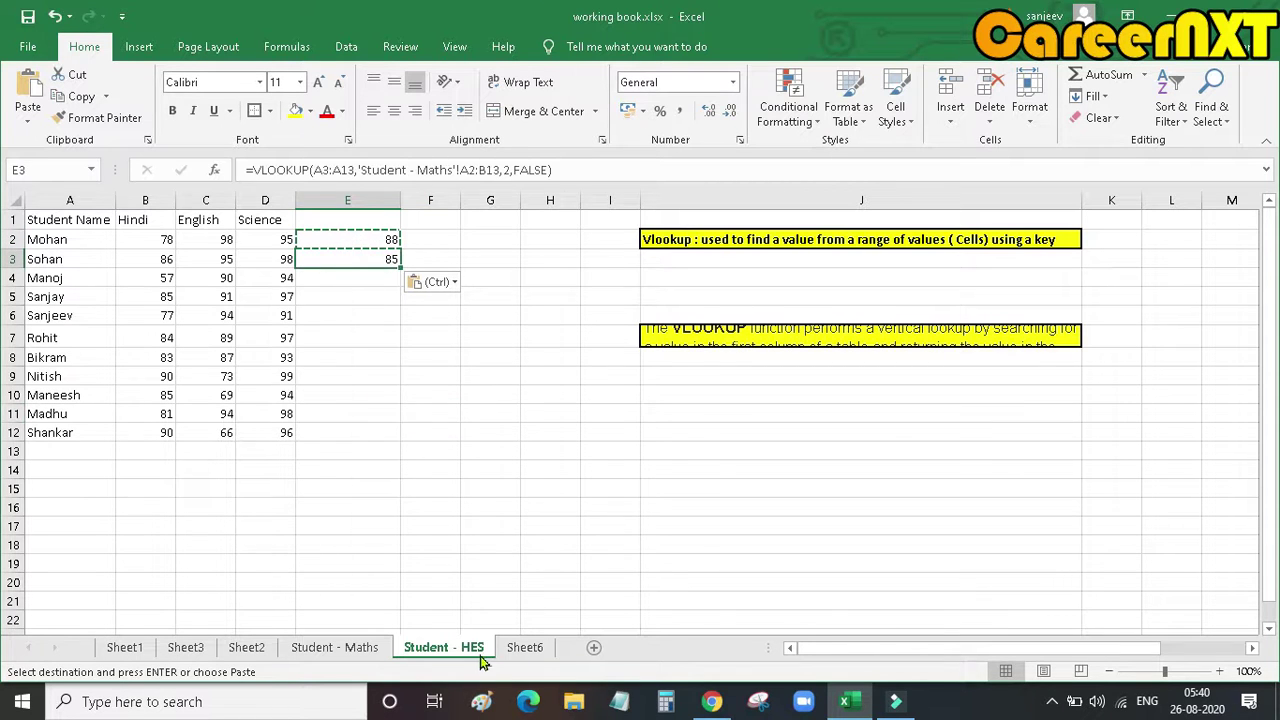
pyautogui.click(357, 648)
pyautogui.click(147, 257)
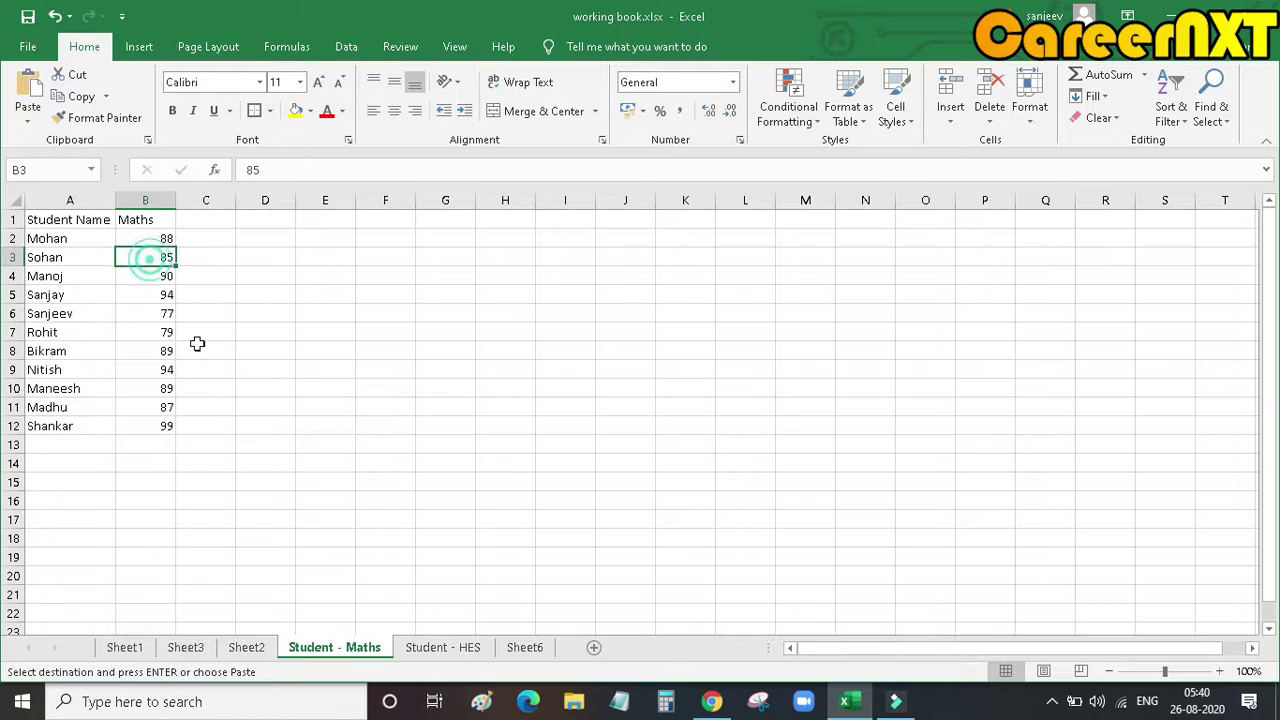
pyautogui.click(440, 650)
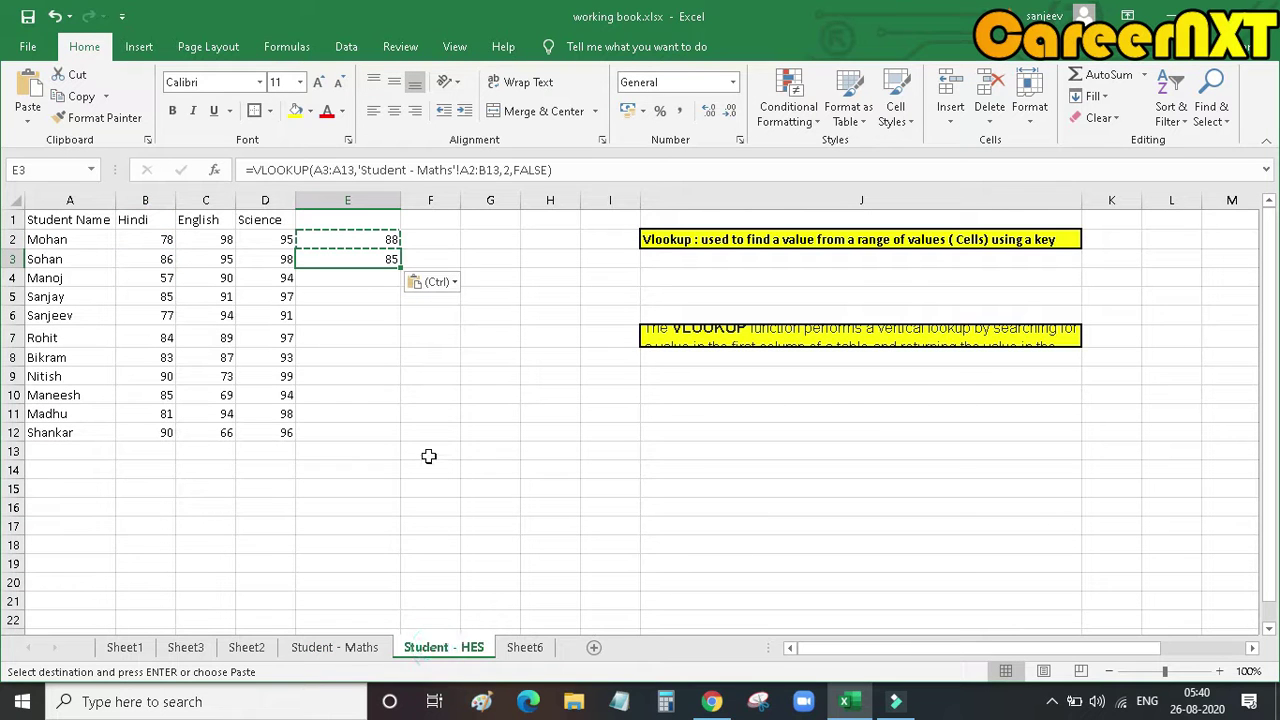
# Fill the VLOOKUP formula from E3 down to E12 and compare the marks with the Student - Maths sheet
pyautogui.press('Escape')
pyautogui.moveTo(401, 270); pyautogui.dragTo(394, 442)
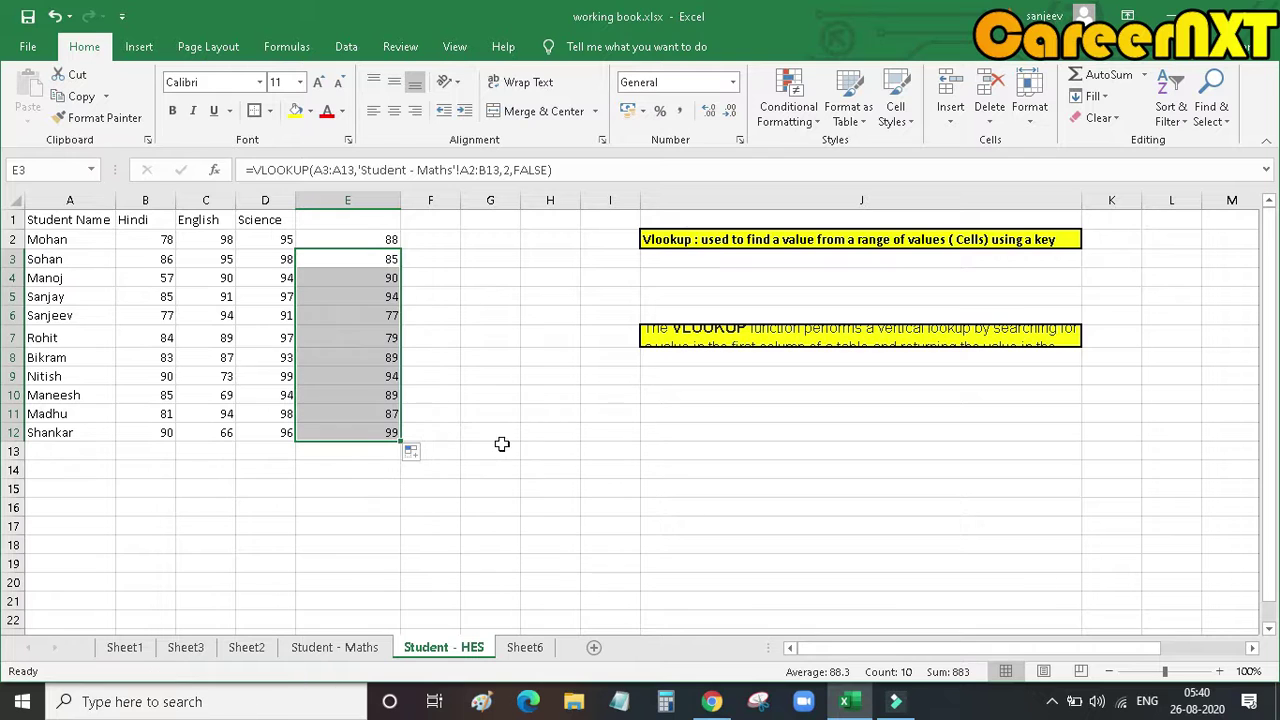
pyautogui.click(341, 648)
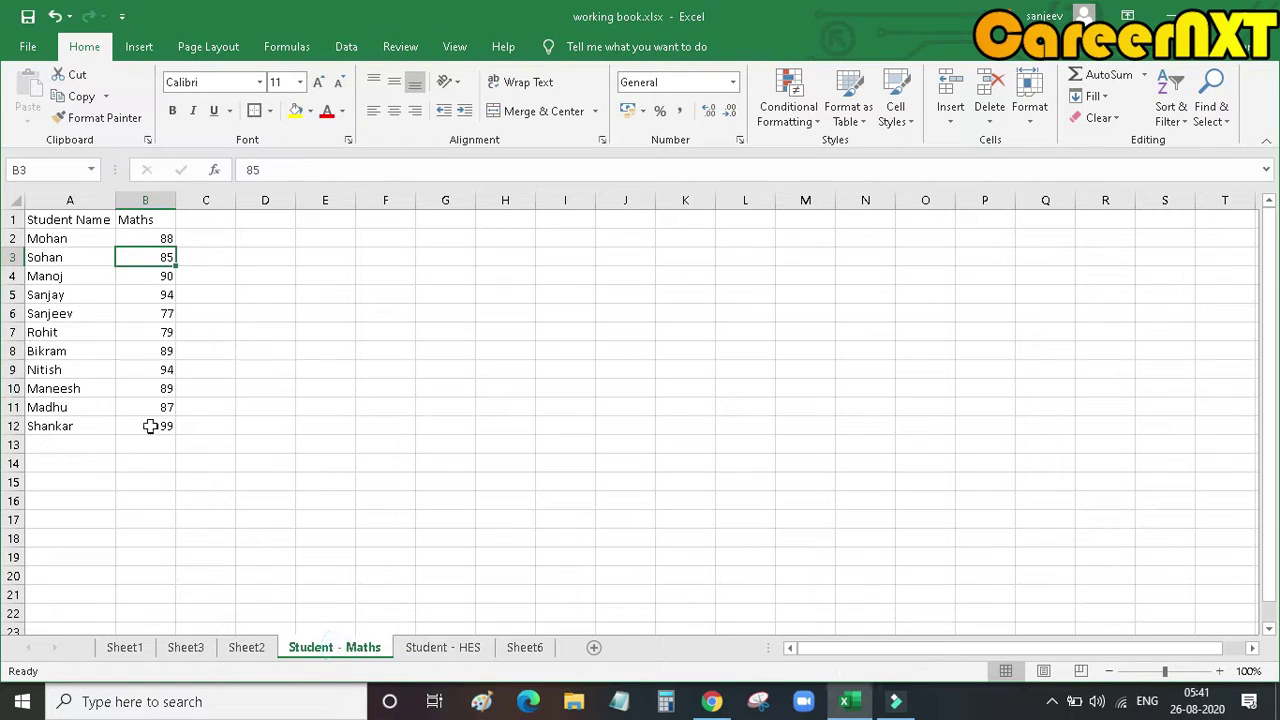
pyautogui.click(405, 648)
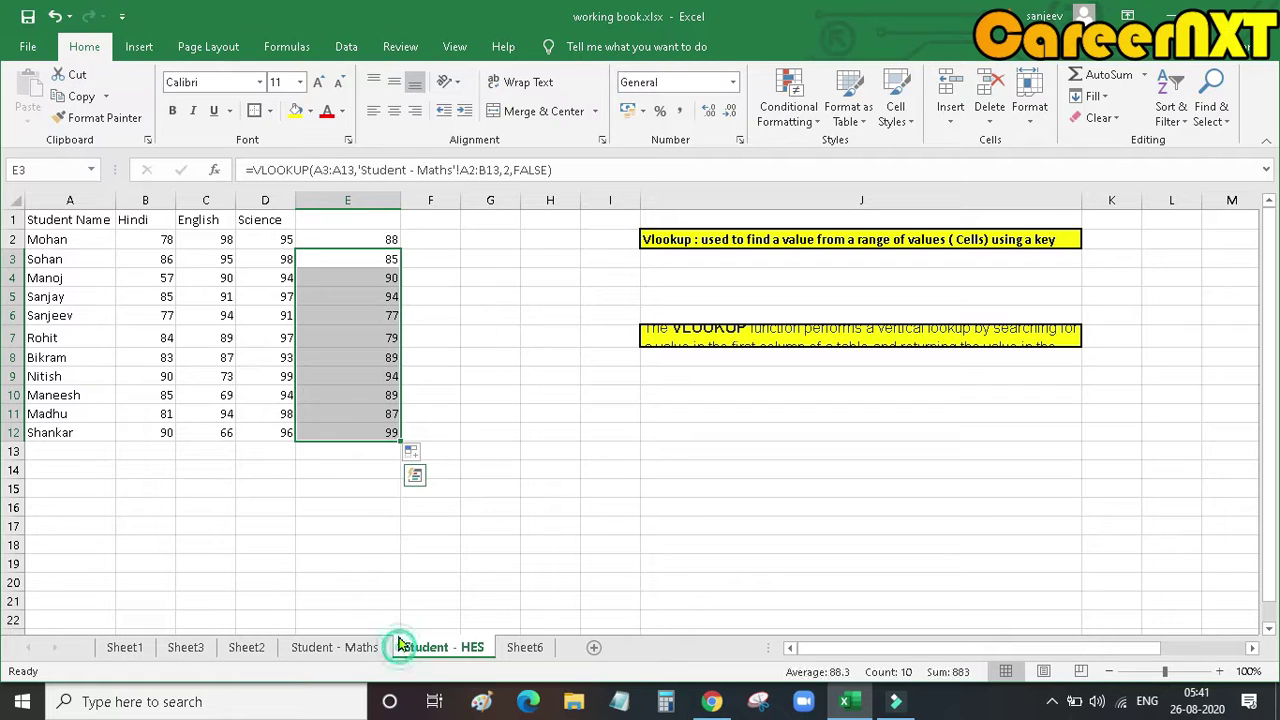
pyautogui.click(380, 277)
pyautogui.click(380, 296)
pyautogui.click(378, 315)
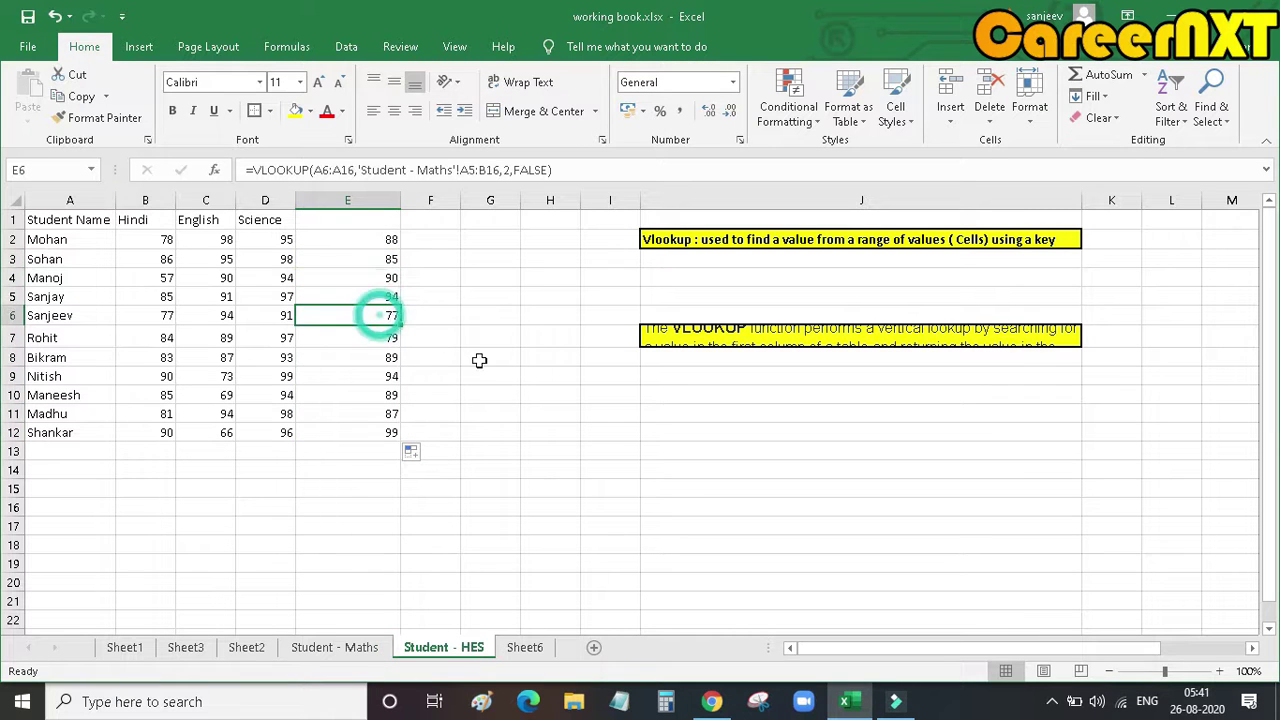
# Enter the heading Maths in cell E1 of the Student - HES sheet
pyautogui.click(352, 220)
pyautogui.write('Maths')
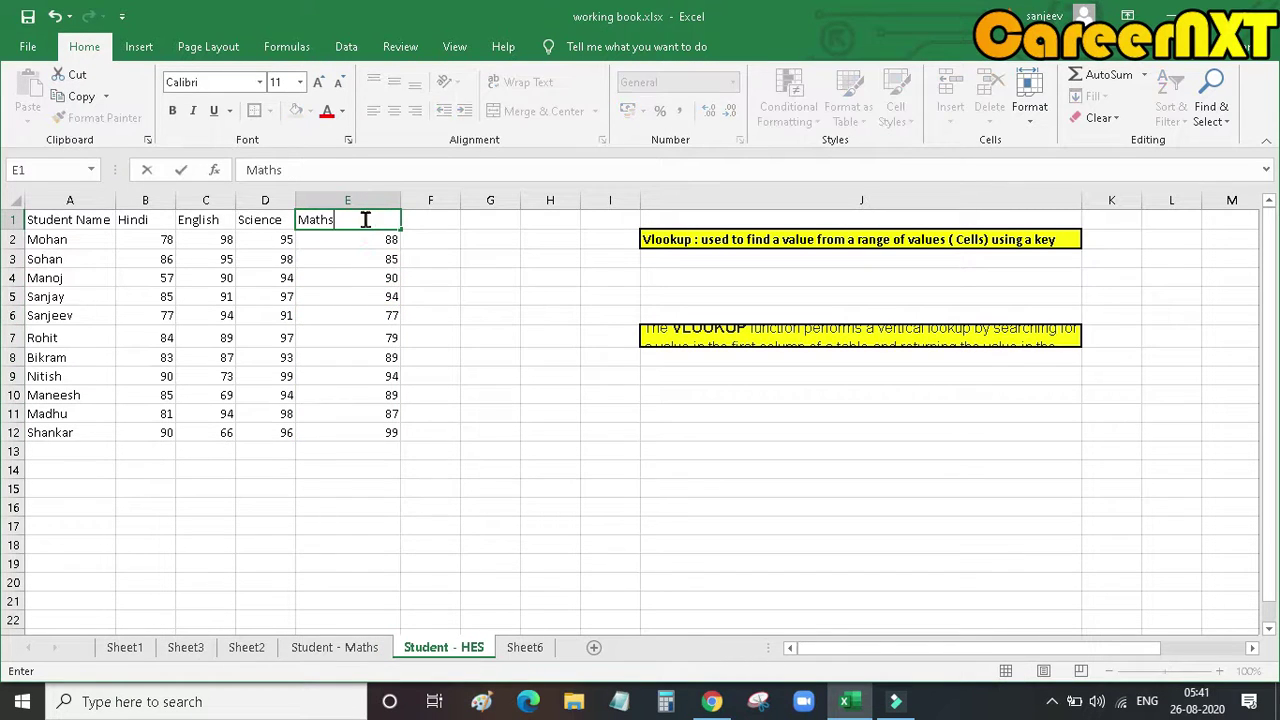
pyautogui.click(463, 246)
# Make the header cells A1:E1 bold and give them a yellow fill
pyautogui.moveTo(380, 222); pyautogui.dragTo(84, 205)
pyautogui.hotkey('ctrl', 'b')
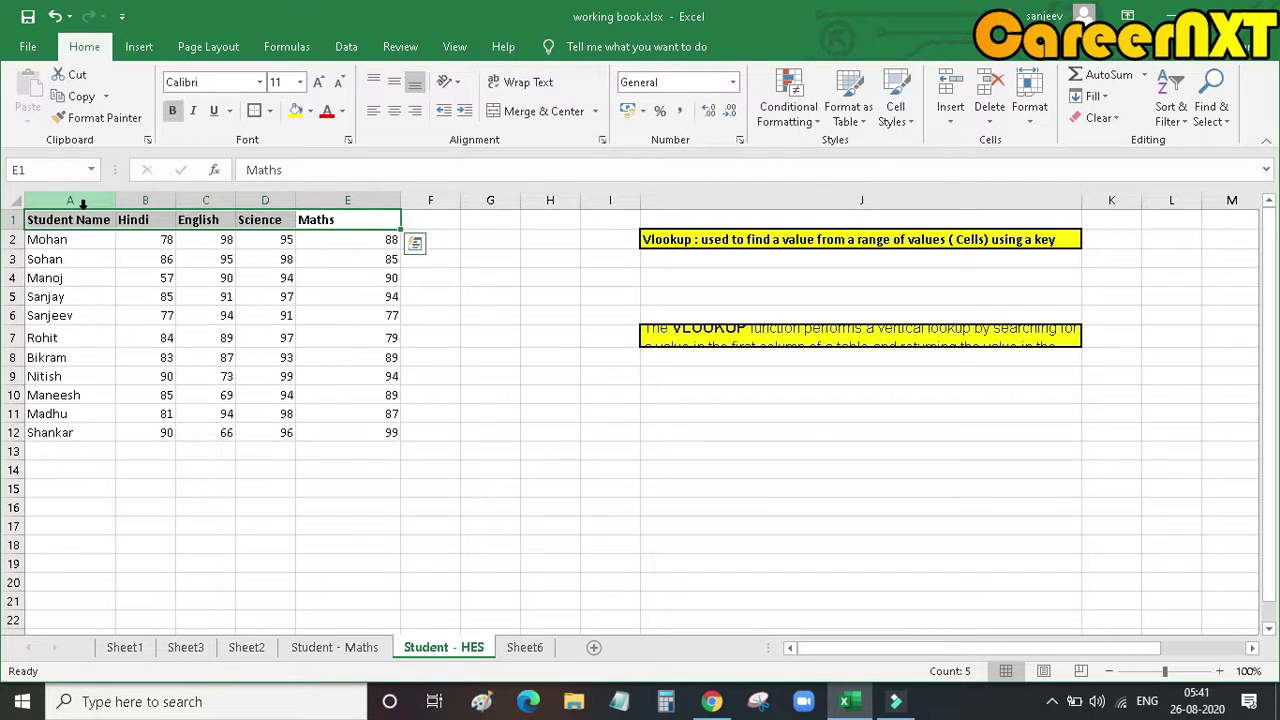
pyautogui.click(295, 113)
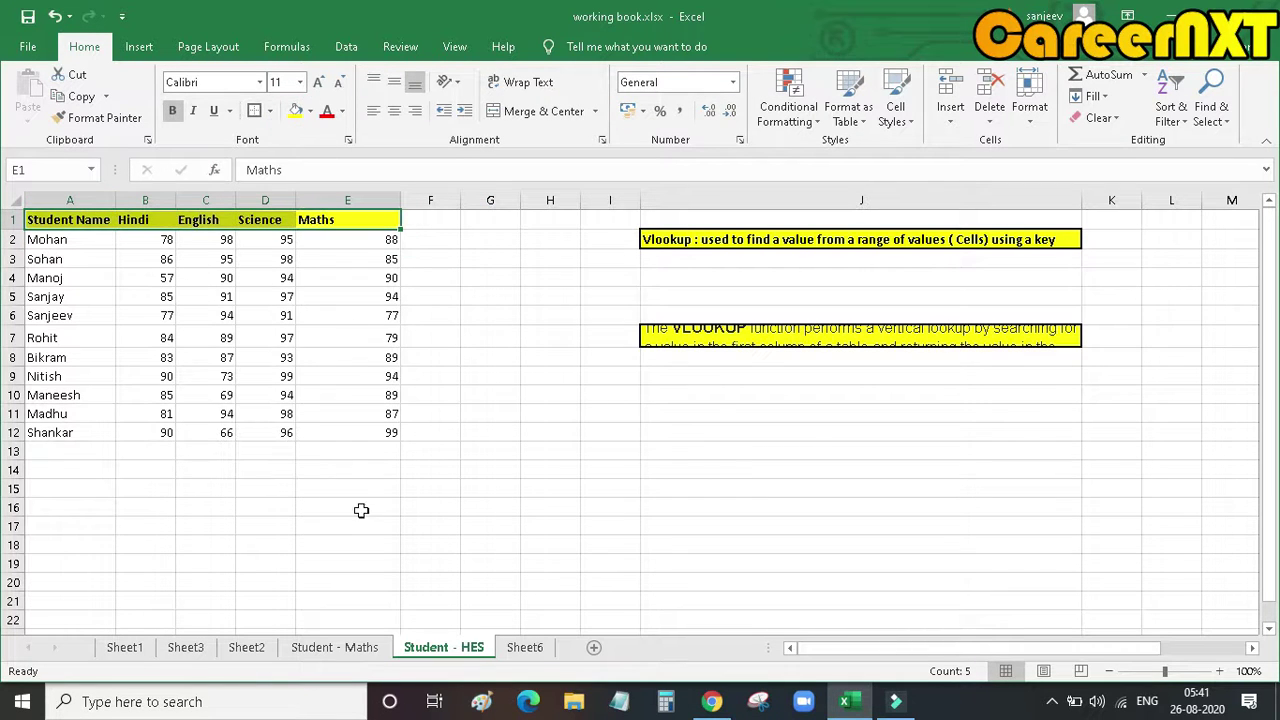
# Apply all borders to the marks table in A1:E12
pyautogui.moveTo(383, 431); pyautogui.dragTo(20, 210)
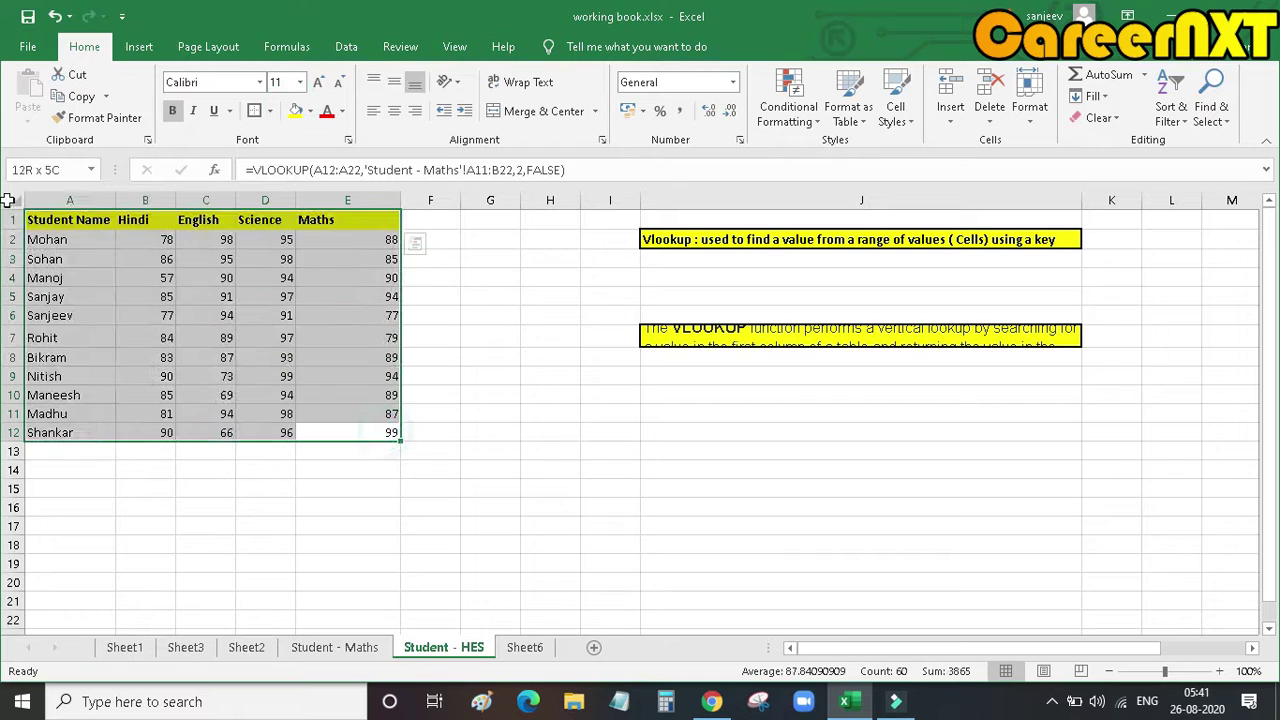
pyautogui.click(270, 110)
pyautogui.click(268, 272)
pyautogui.click(604, 397)
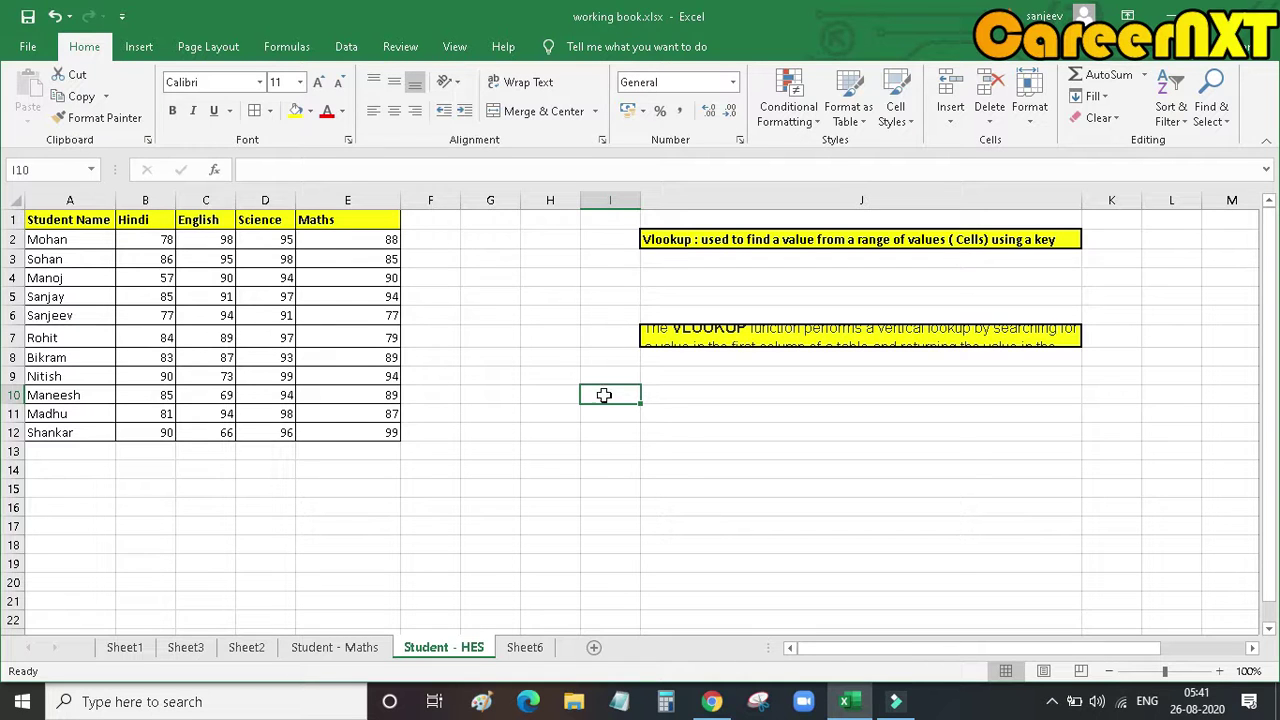
# Examine the VLOOKUP arguments of the formula in E2, including the column index number, and how the table's columns are counted
pyautogui.click(376, 246)
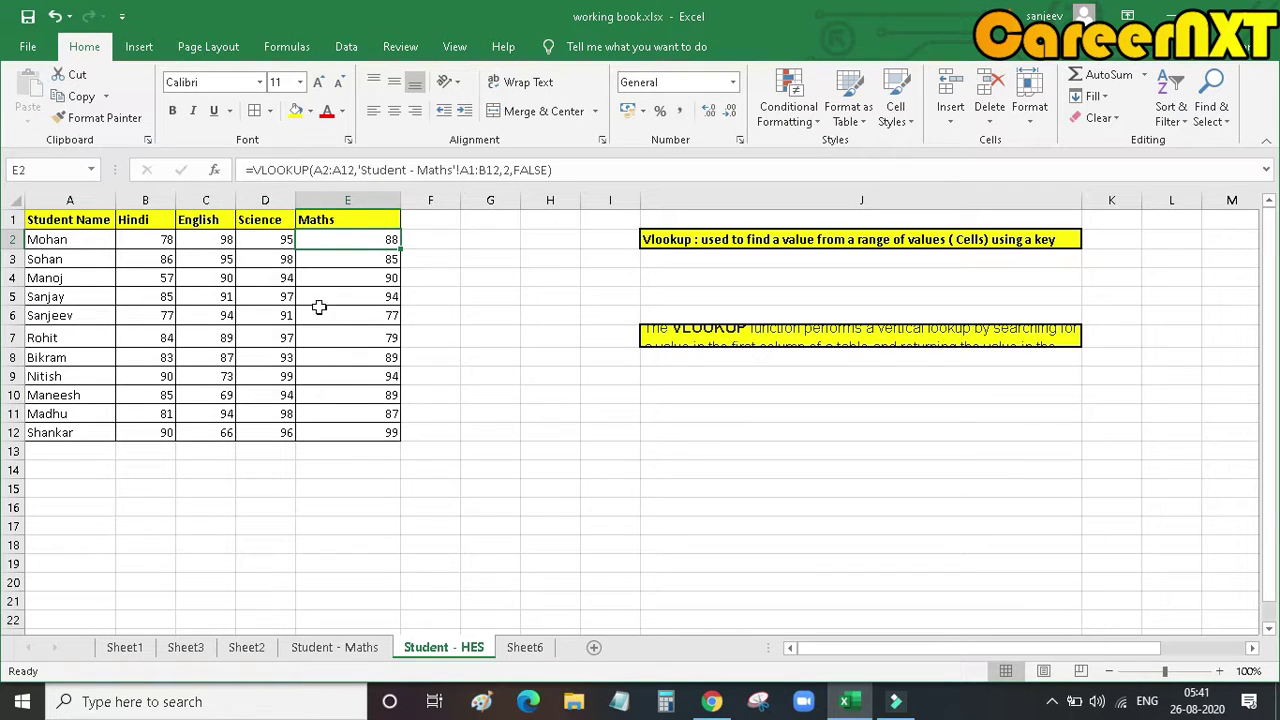
pyautogui.click(216, 172)
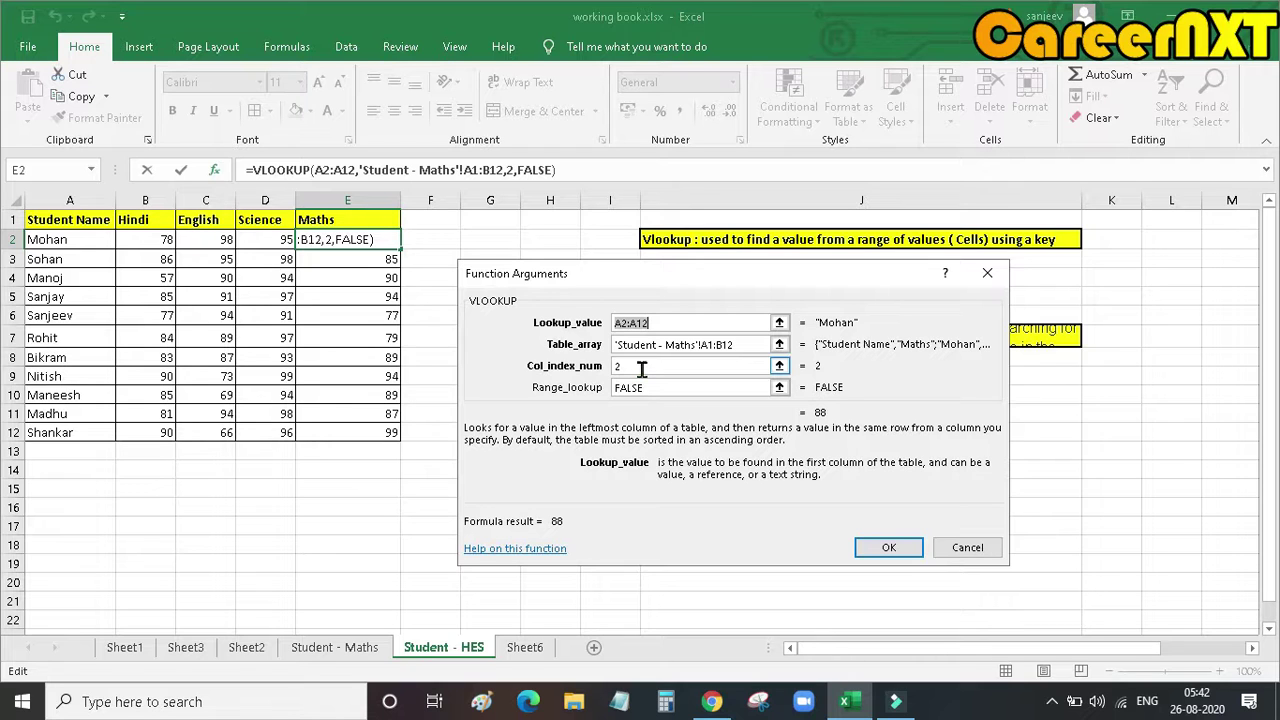
pyautogui.click(968, 547)
pyautogui.click(84, 201)
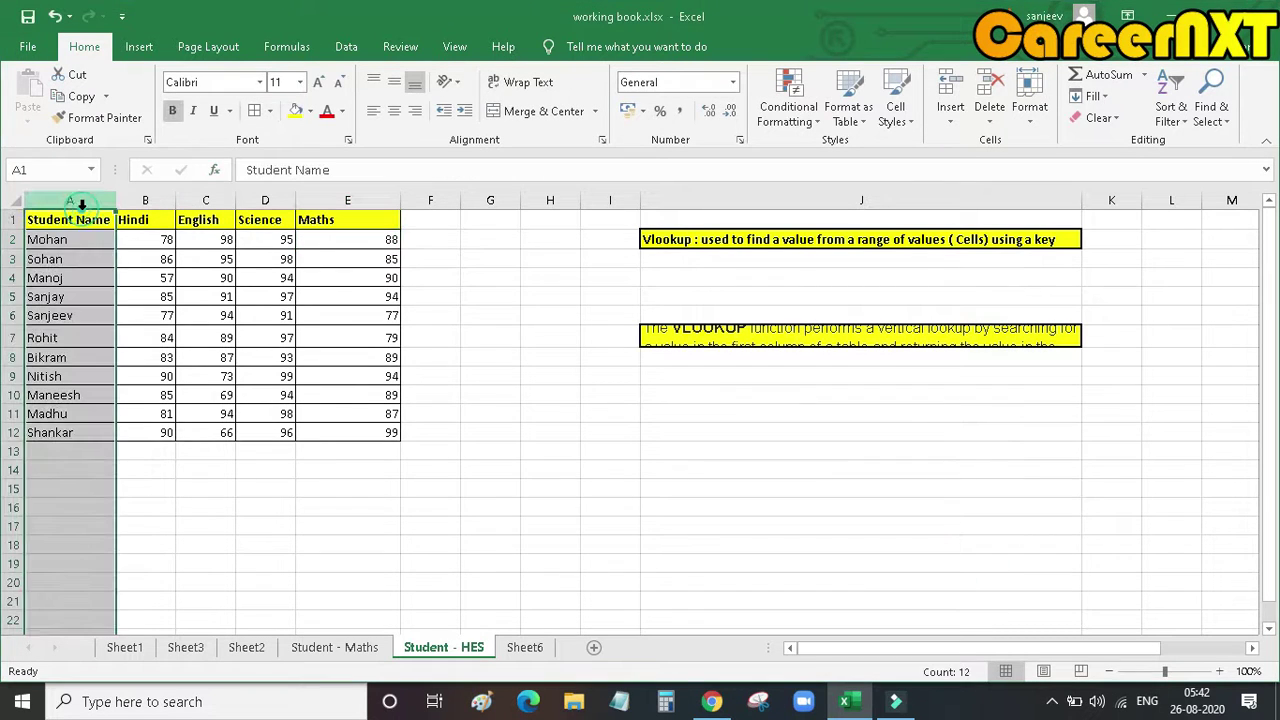
pyautogui.click(127, 201)
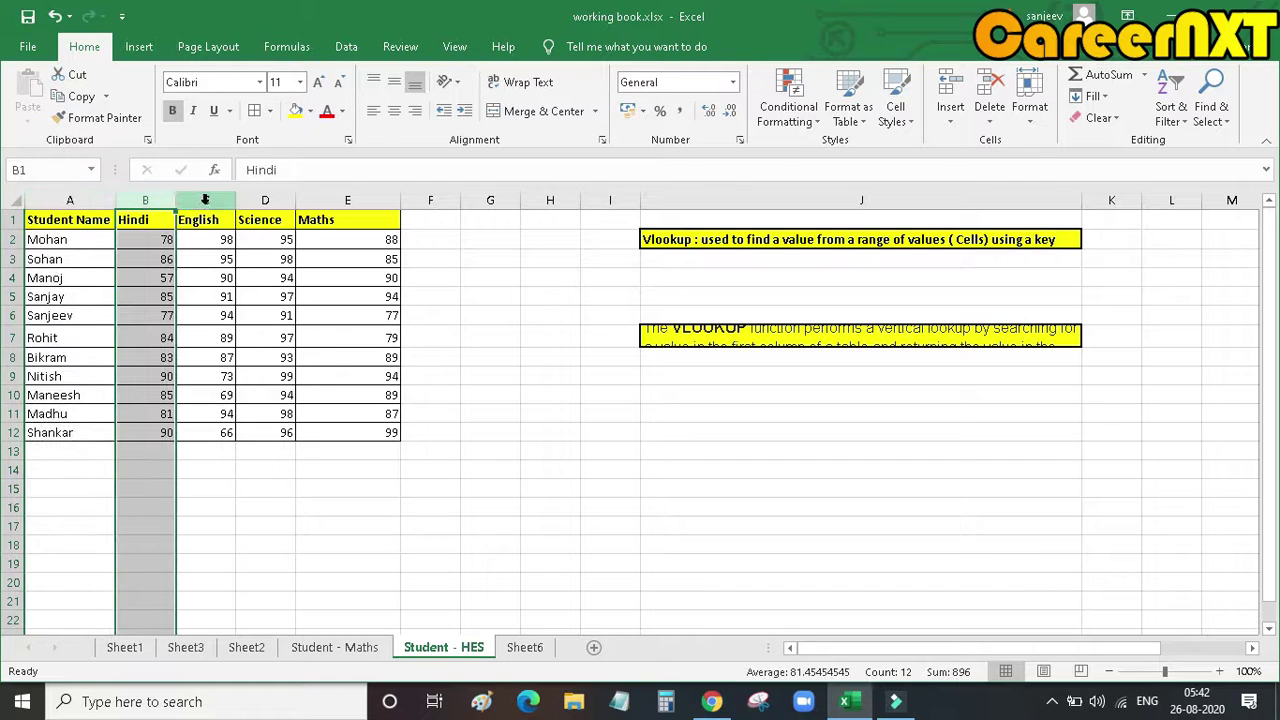
pyautogui.click(204, 200)
pyautogui.moveTo(137, 249); pyautogui.dragTo(347, 443)
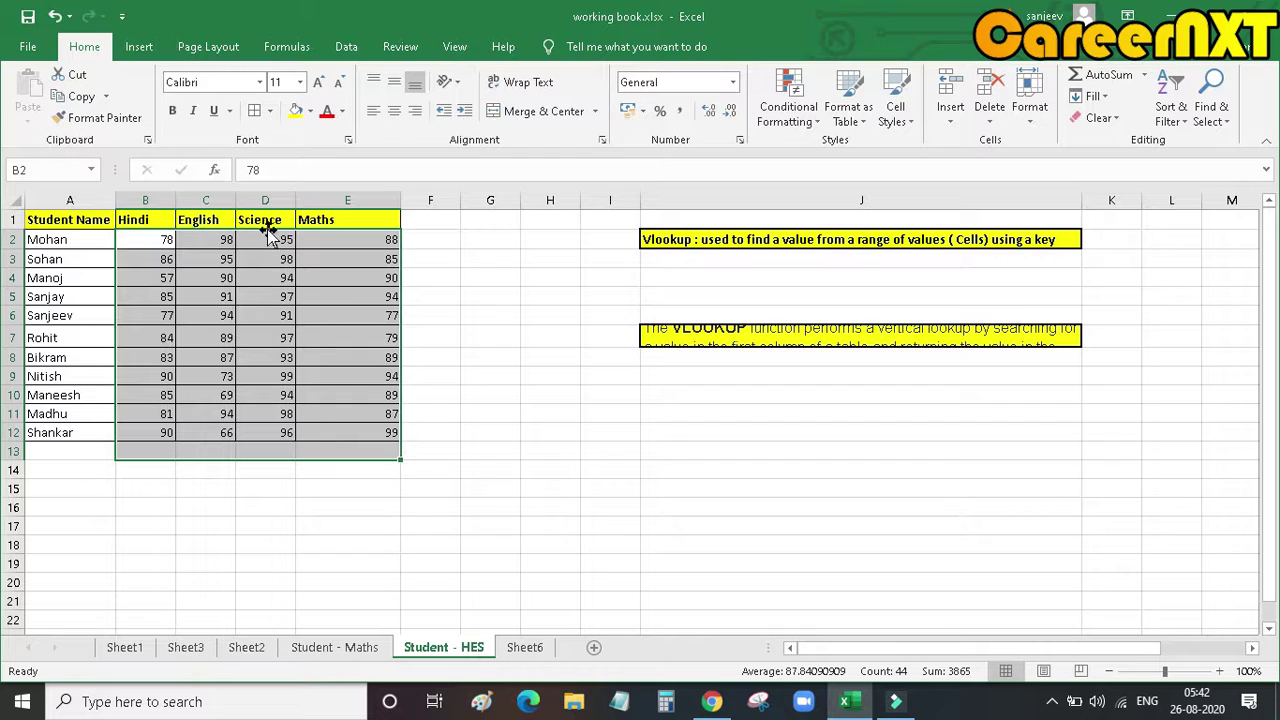
pyautogui.click(322, 508)
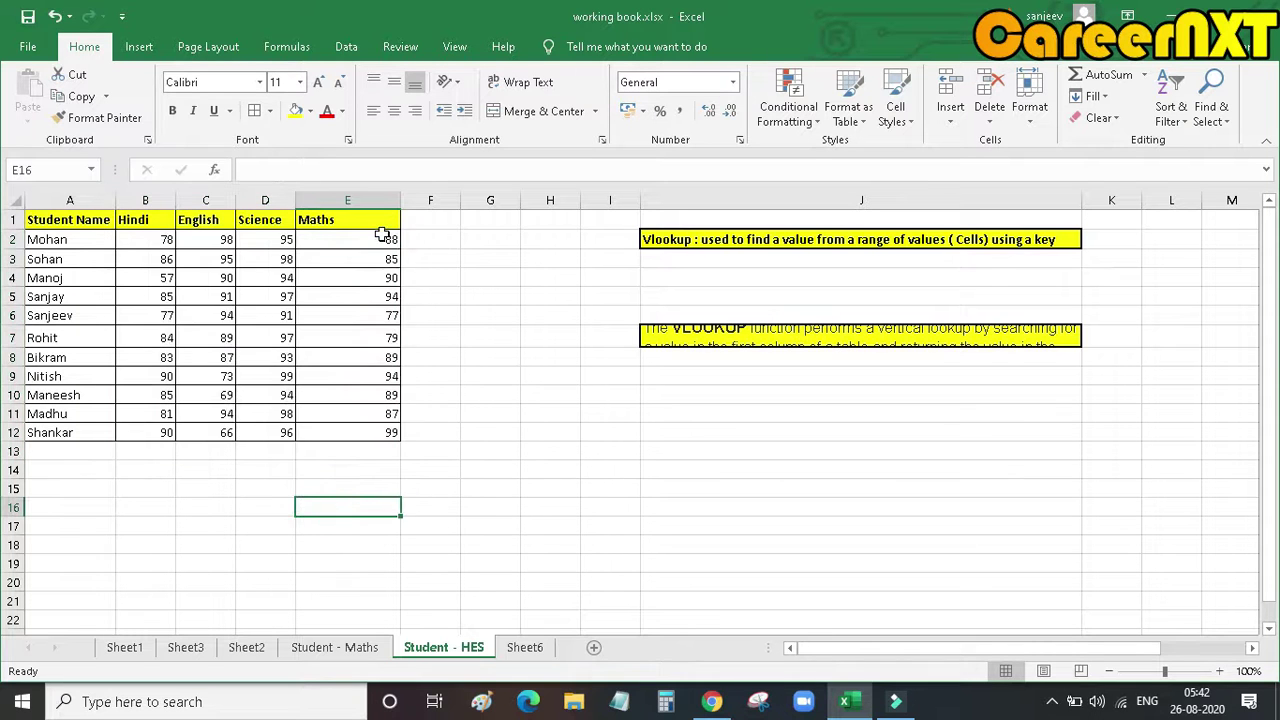
pyautogui.click(383, 238)
pyautogui.click(214, 170)
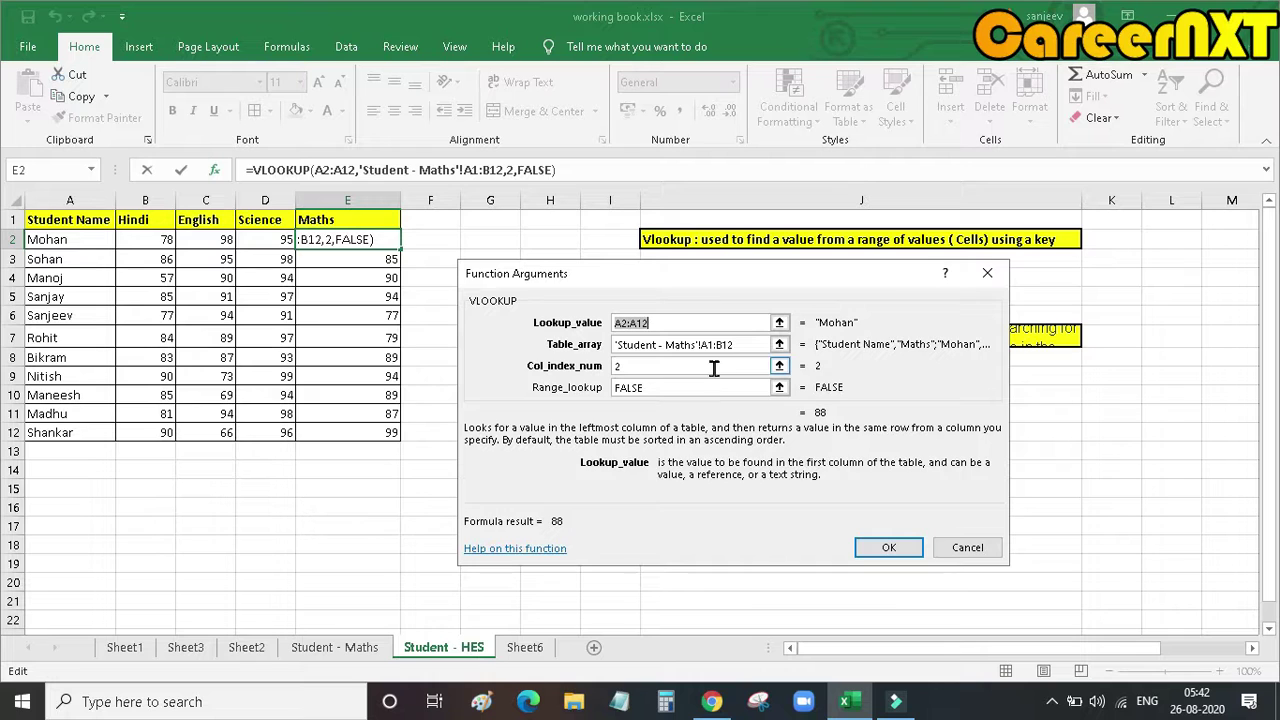
pyautogui.click(714, 368)
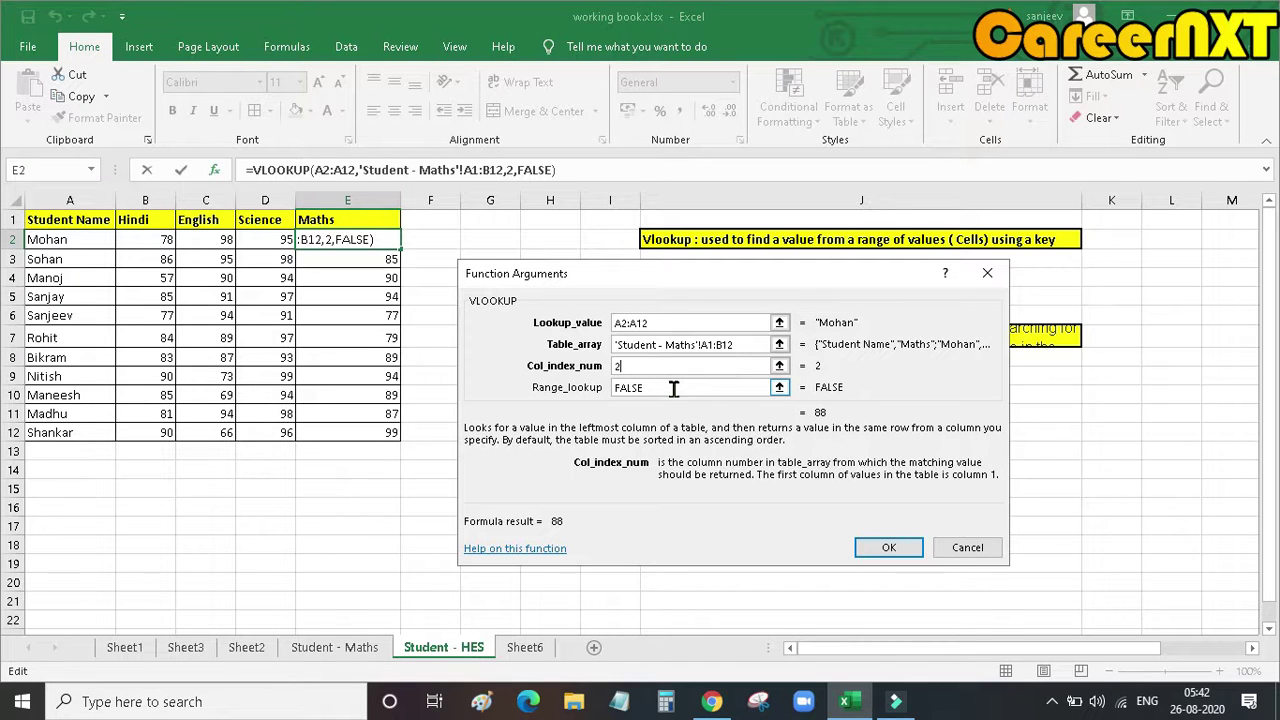
pyautogui.click(966, 548)
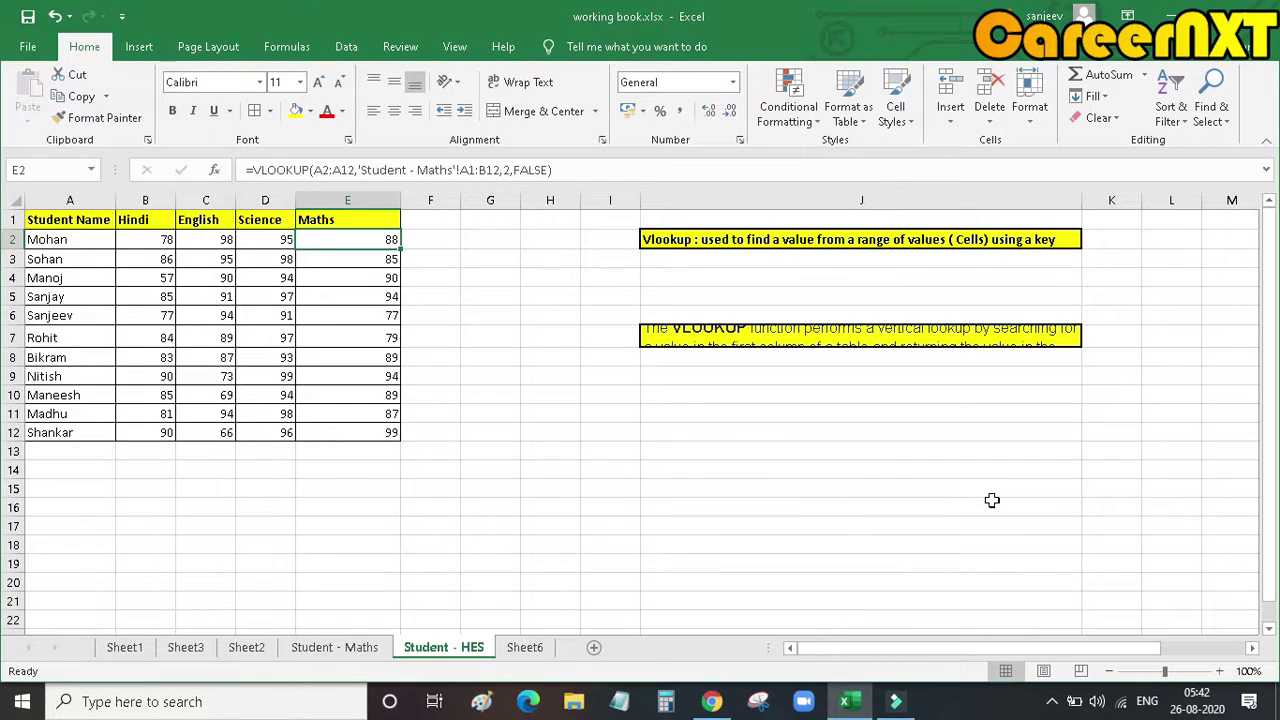